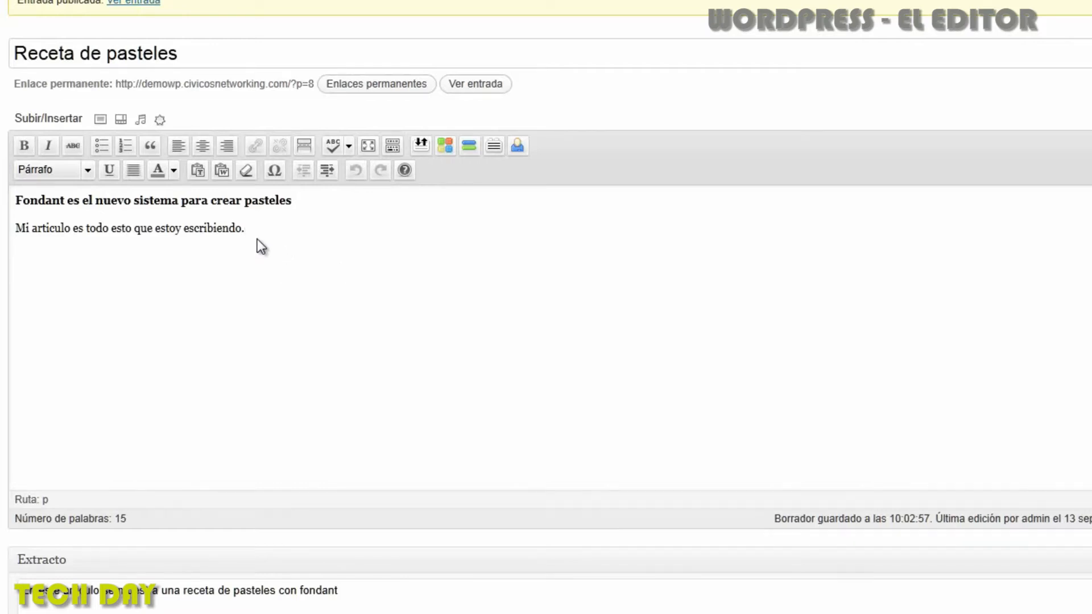
Below the existing text, leave an empty paragraph and add the lines "Hola esto es un texto sin formato" and "Negrita"
{"action": "key", "text": "Return"}
{"action": "key", "text": "Return"}
{"action": "type", "text": "Hola esto es un texto sin formato"}
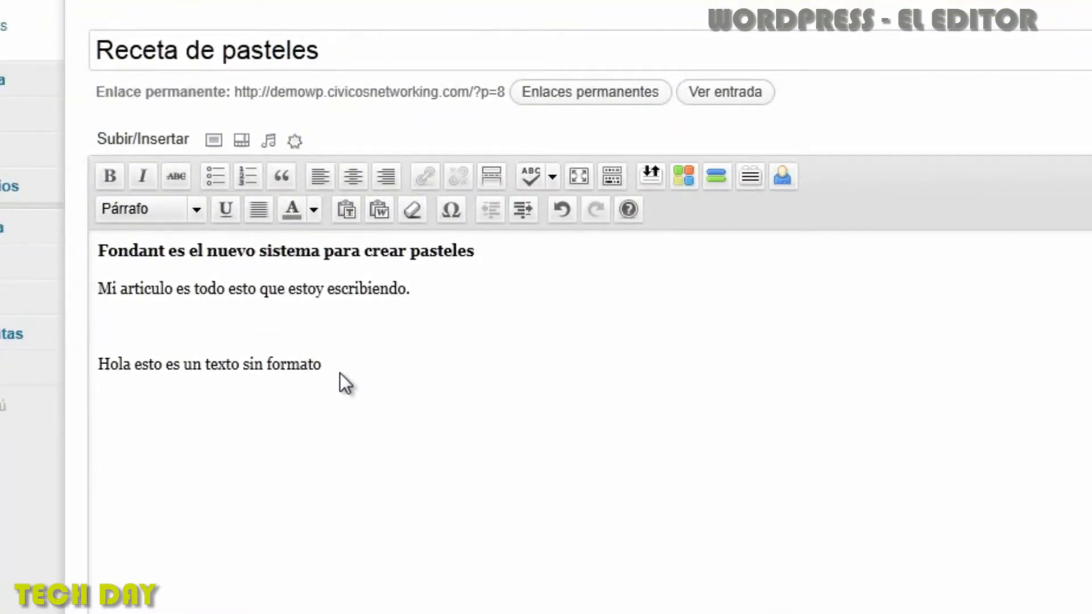
{"action": "key", "text": "Return"}
{"action": "type", "text": "Negrita"}
Try bold, italic and strikethrough on the word "Negrita" and return it to plain text
{"action": "left_click_drag", "start_coordinate": [149, 401], "coordinate": [97, 405]}
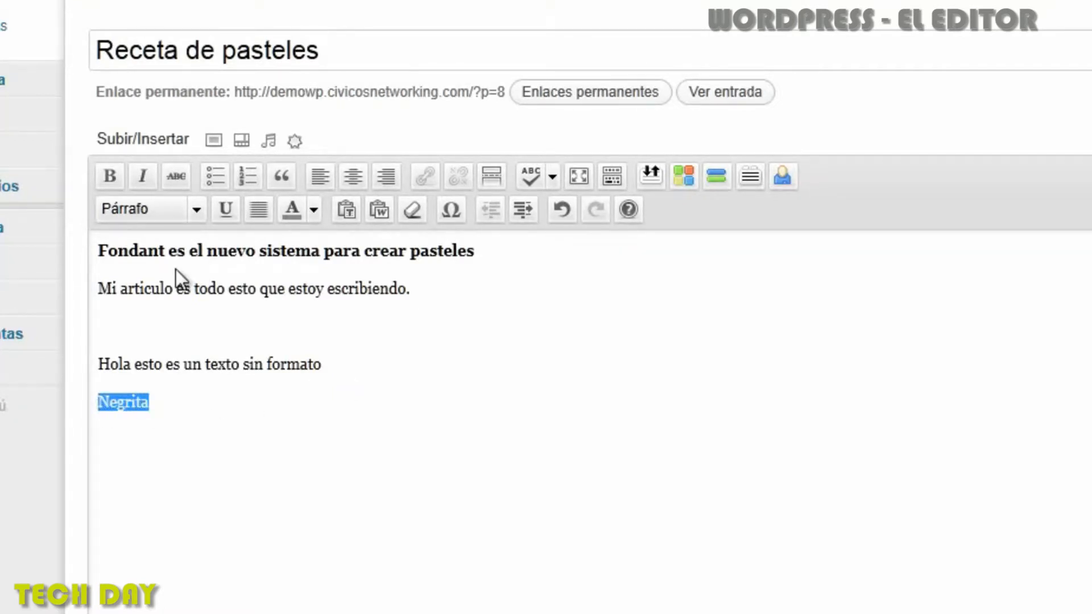
{"action": "left_click", "coordinate": [109, 177]}
{"action": "left_click", "coordinate": [149, 181]}
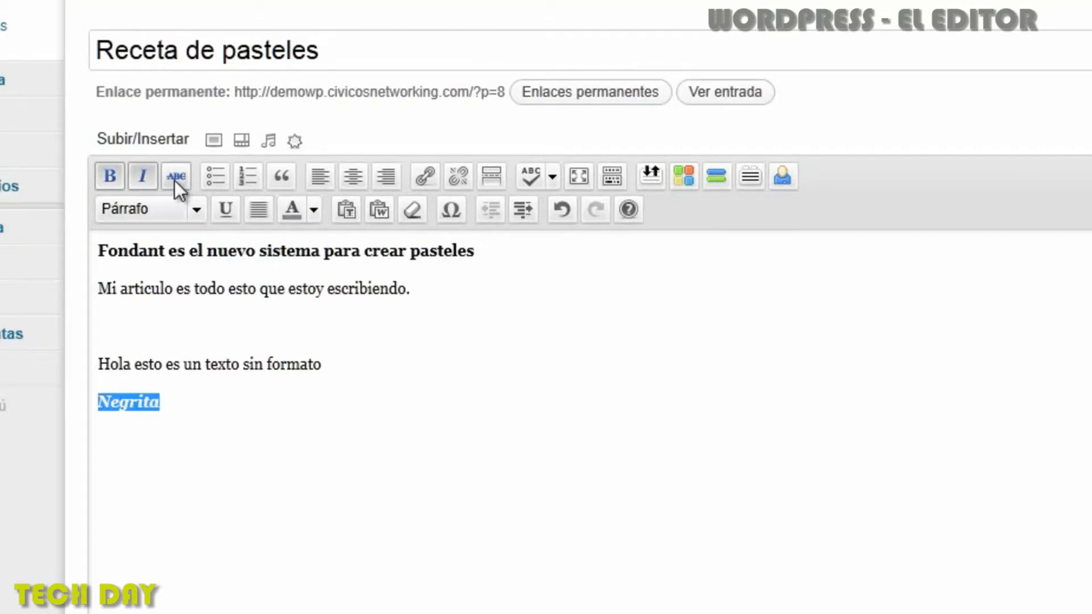
{"action": "left_click", "coordinate": [174, 180]}
{"action": "left_click", "coordinate": [174, 180]}
{"action": "left_click", "coordinate": [137, 176]}
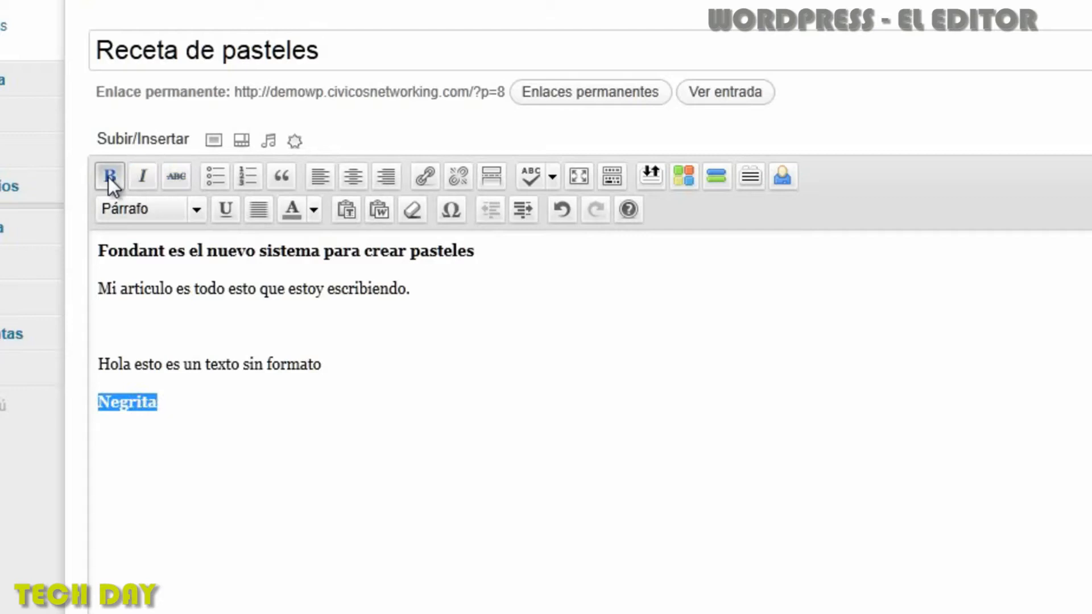
{"action": "left_click_drag", "start_coordinate": [155, 405], "coordinate": [100, 401]}
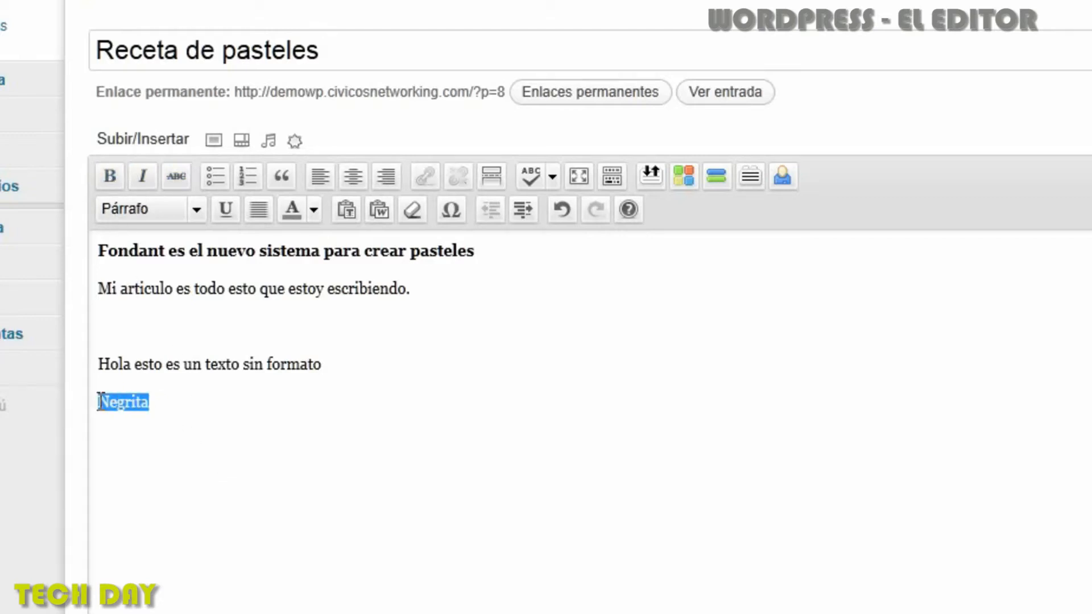
Below "Negrita", add the line "Esto es una lista:" and a bulleted list with the items "punto uno" and "punto dos"
{"action": "left_click", "coordinate": [192, 406]}
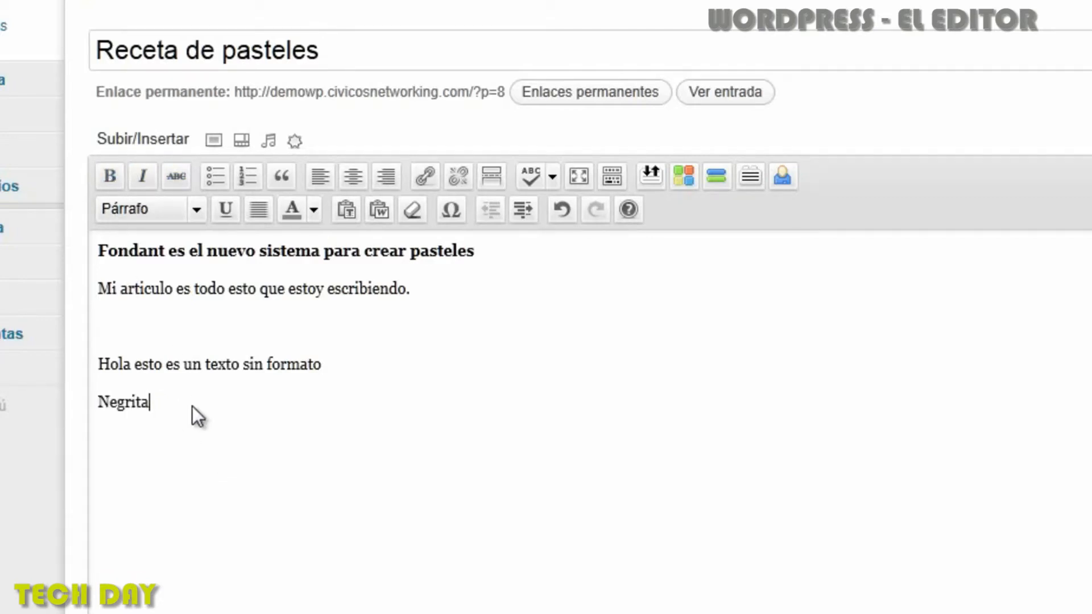
{"action": "key", "text": "Return"}
{"action": "type", "text": "Es"}
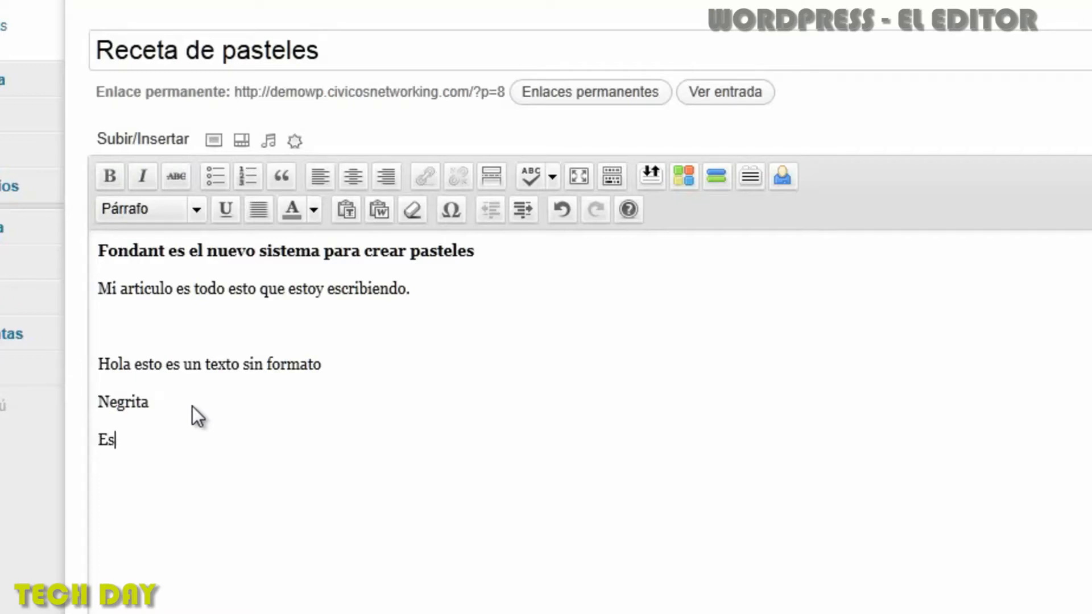
{"action": "type", "text": "to es una lista:"}
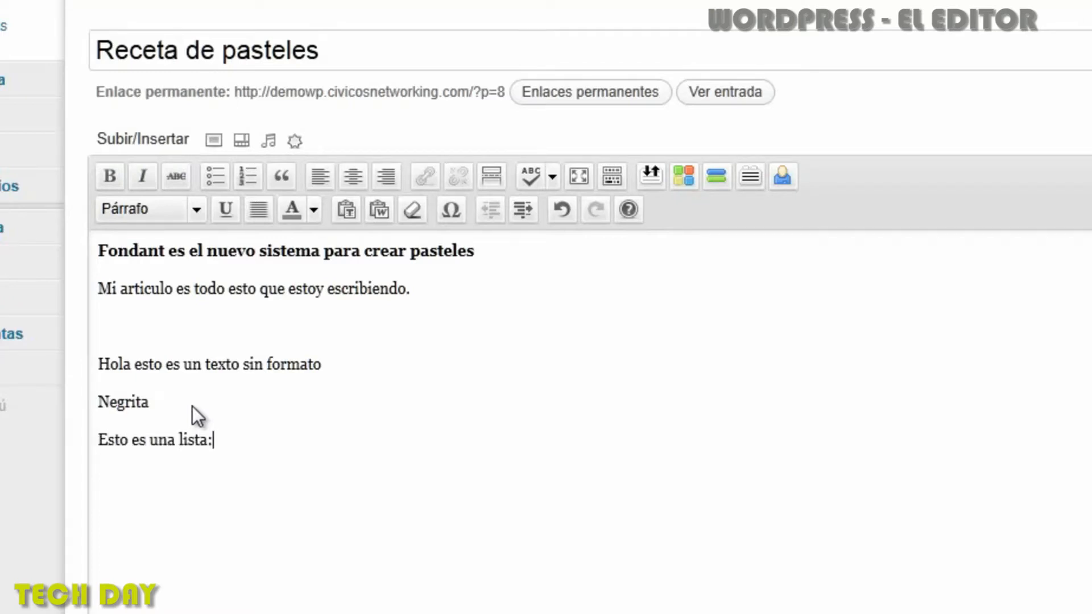
{"action": "key", "text": "Return"}
{"action": "left_click", "coordinate": [220, 176]}
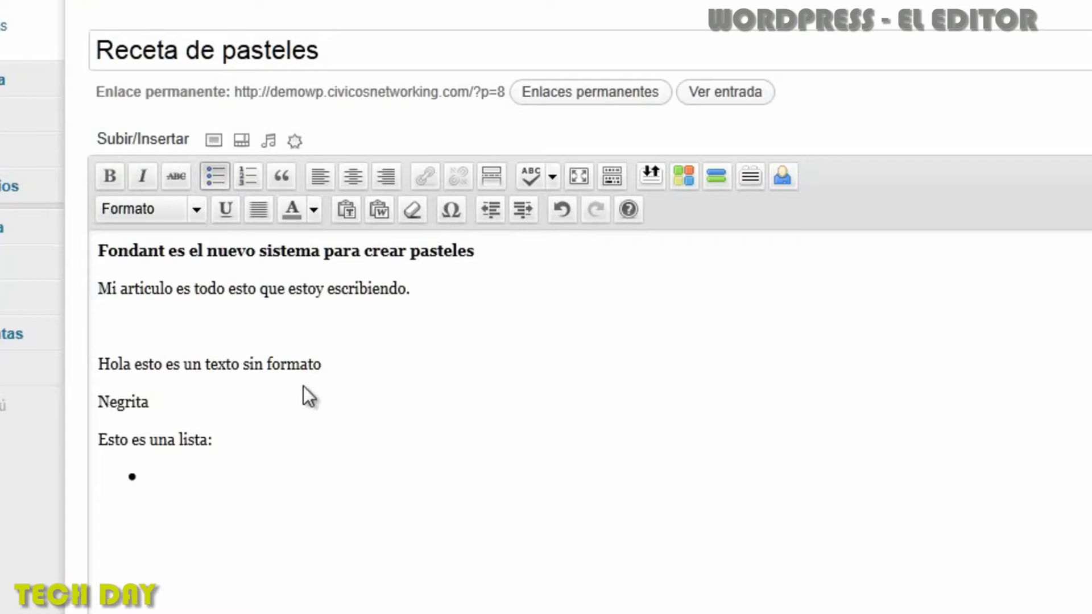
{"action": "type", "text": "punto uno"}
{"action": "key", "text": "Return"}
{"action": "type", "text": "punto dos"}
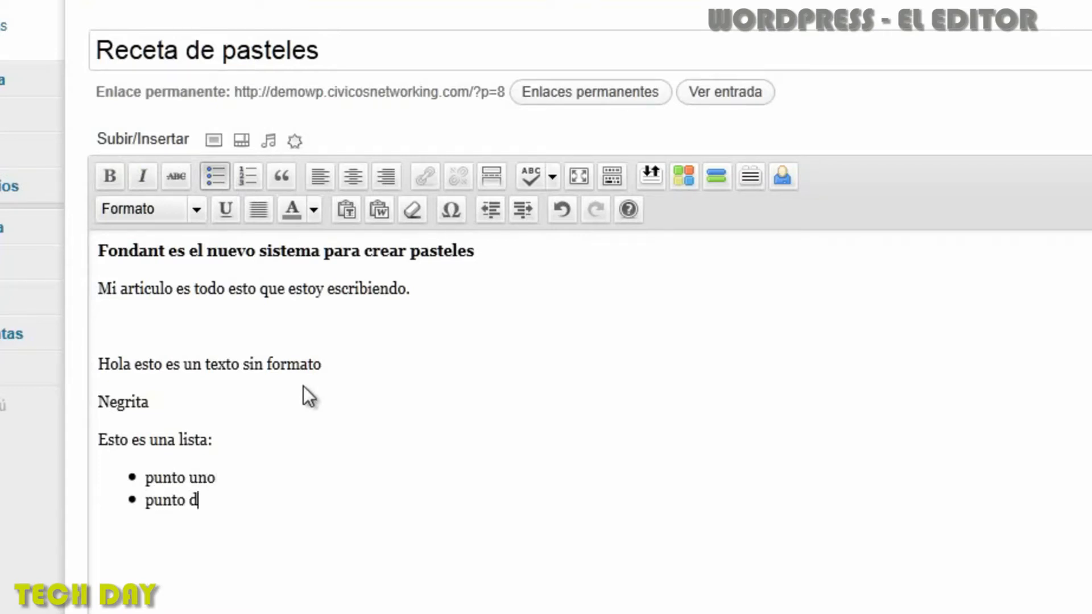
{"action": "key", "text": "Return"}
{"action": "key", "text": "Return"}
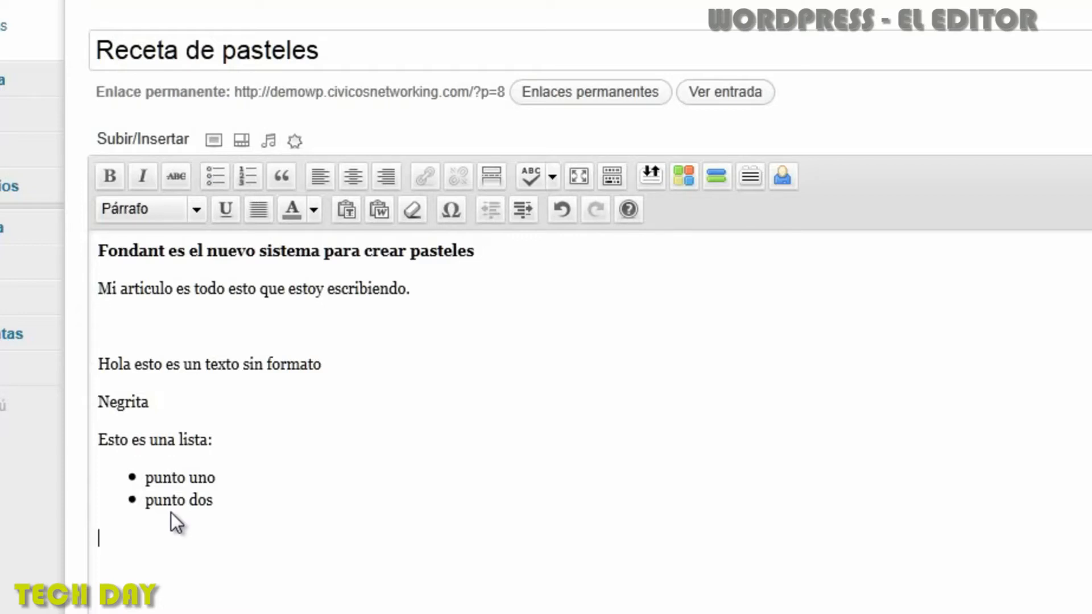
Add a blockquote below the bulleted list with the text "Esto es una cita remarcable"
{"action": "left_click", "coordinate": [282, 177]}
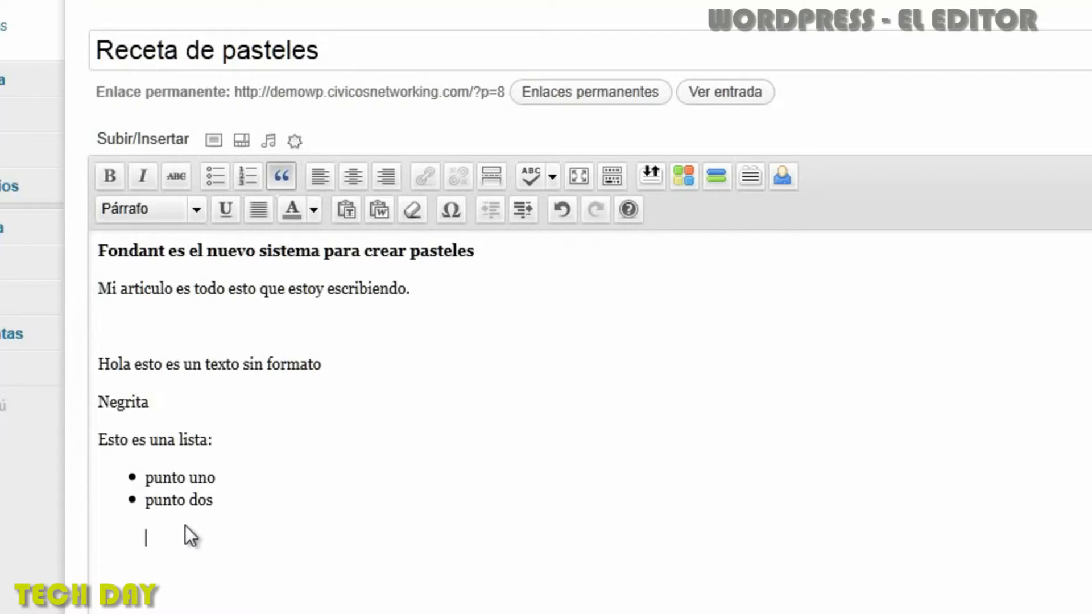
{"action": "type", "text": "Esto es una cit"}
{"action": "type", "text": "a "}
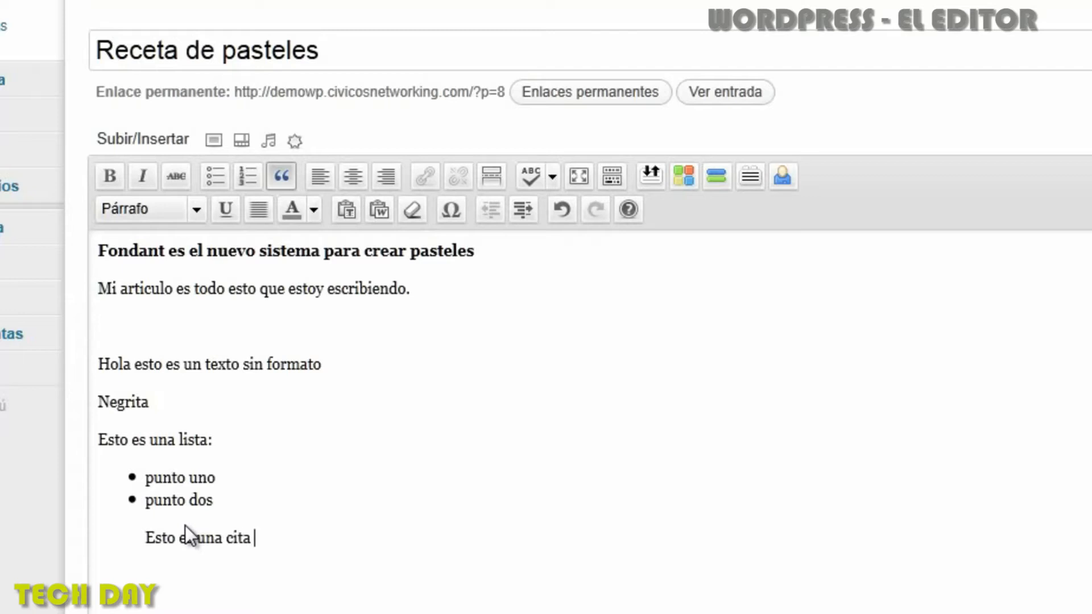
{"action": "type", "text": "remarcable"}
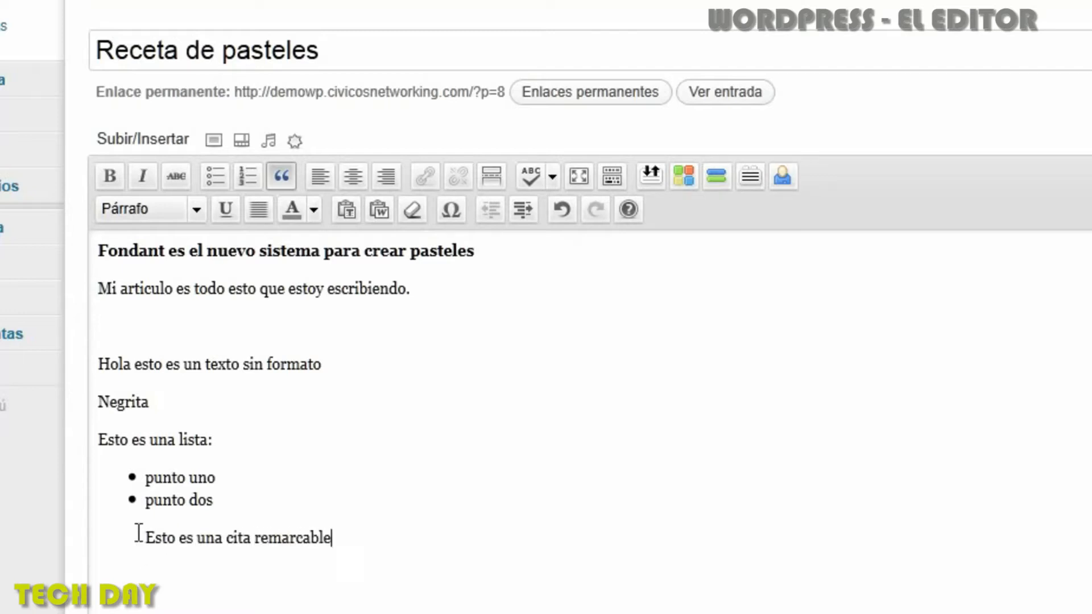
Remove the blockquote formatting from "Esto es una cita remarcable" and apply it again
{"action": "left_click_drag", "start_coordinate": [138, 533], "coordinate": [321, 531]}
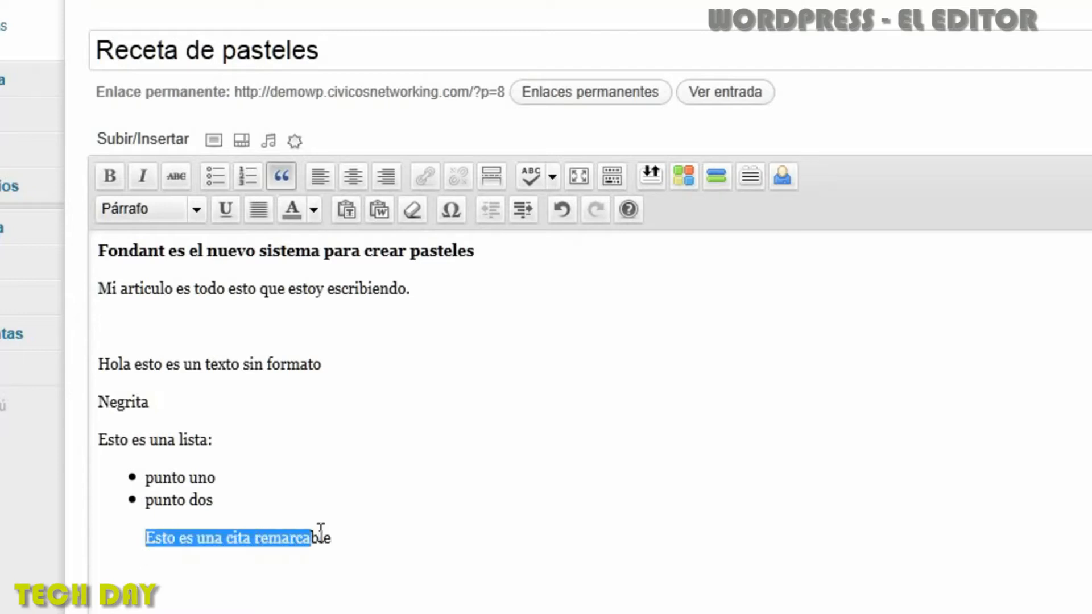
{"action": "left_click", "coordinate": [283, 177]}
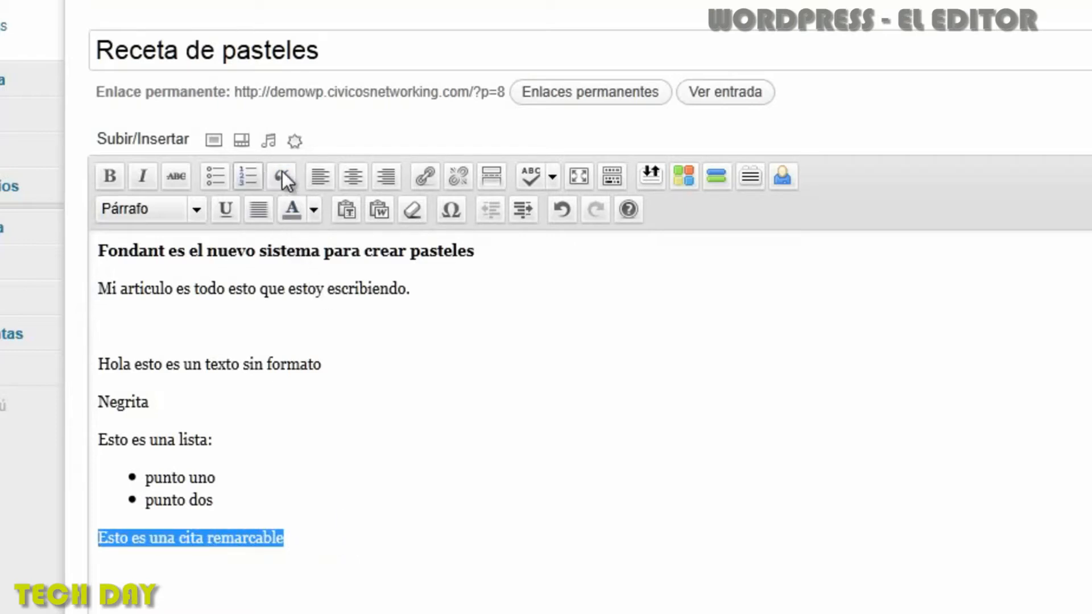
{"action": "left_click", "coordinate": [290, 181]}
{"action": "left_click", "coordinate": [369, 560]}
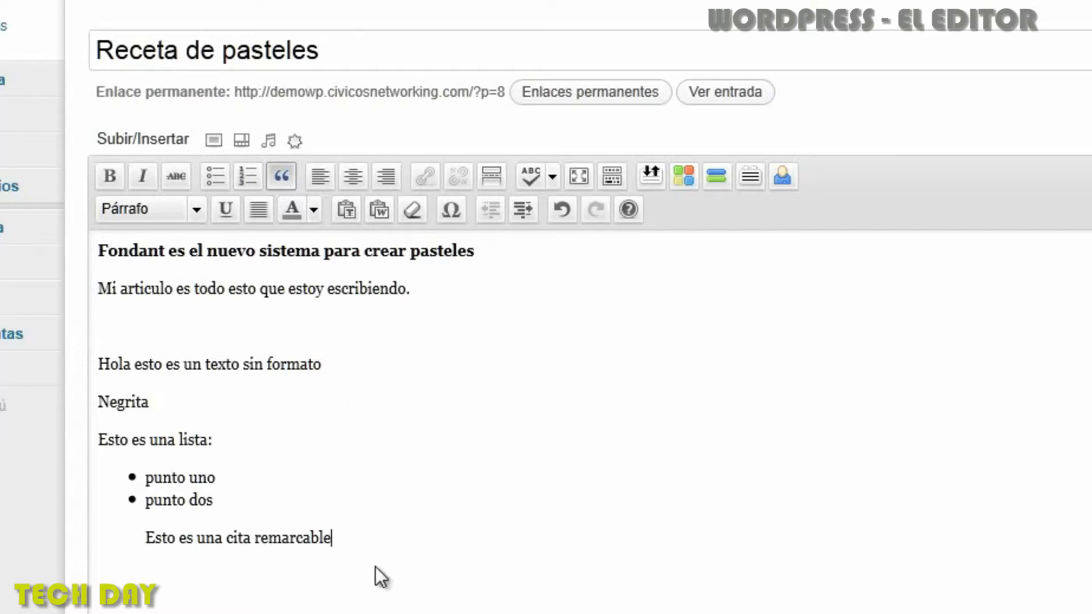
Below the quote, add the normal paragraphs "Texto a la izquierda", "Texto a la derecha" and "Texto centrado"
{"action": "key", "text": "Return"}
{"action": "left_click", "coordinate": [282, 176]}
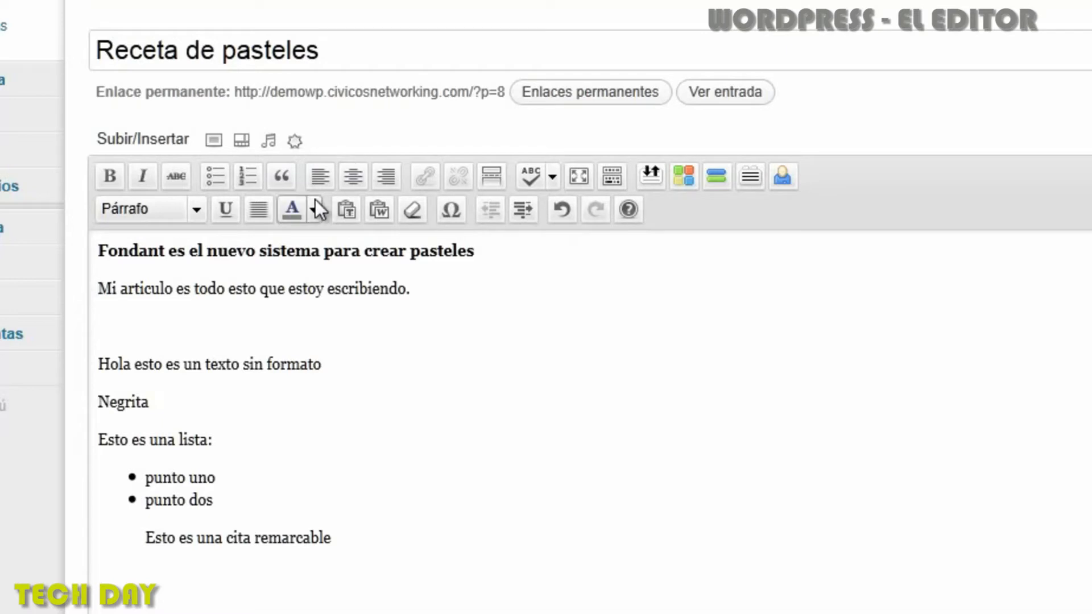
{"action": "type", "text": "Texto a la izquierda"}
{"action": "key", "text": "Return"}
{"action": "type", "text": "Texto"}
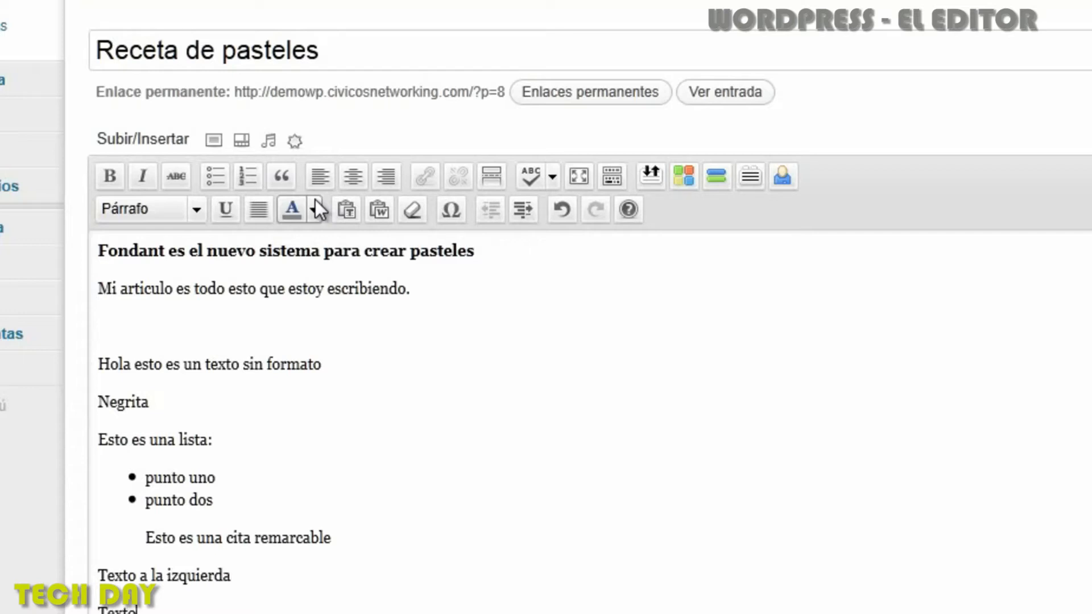
{"action": "type", "text": " a la derecha"}
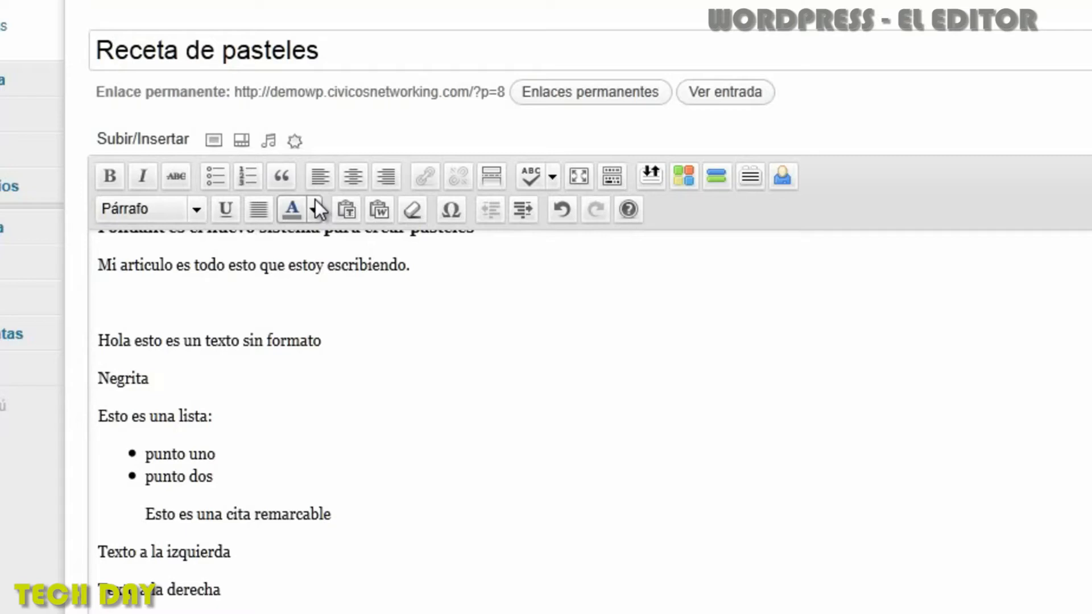
Align "Texto a la izquierda" to the left and "Texto a la derecha" to the right, and center "Texto centrado"
{"action": "left_click_drag", "start_coordinate": [256, 512], "coordinate": [94, 518]}
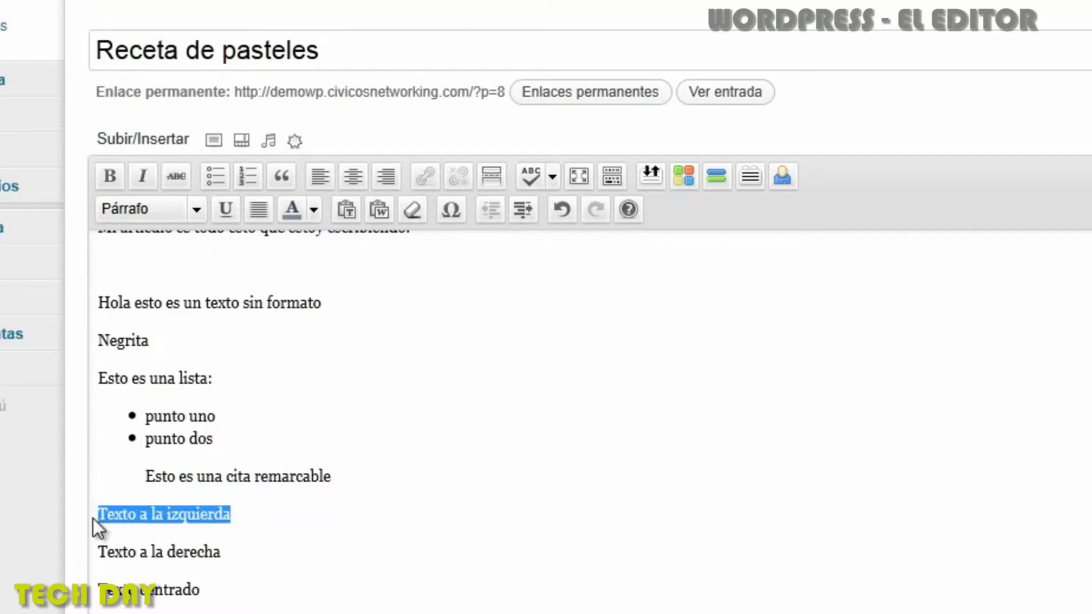
{"action": "left_click", "coordinate": [324, 173]}
{"action": "left_click_drag", "start_coordinate": [224, 555], "coordinate": [98, 563]}
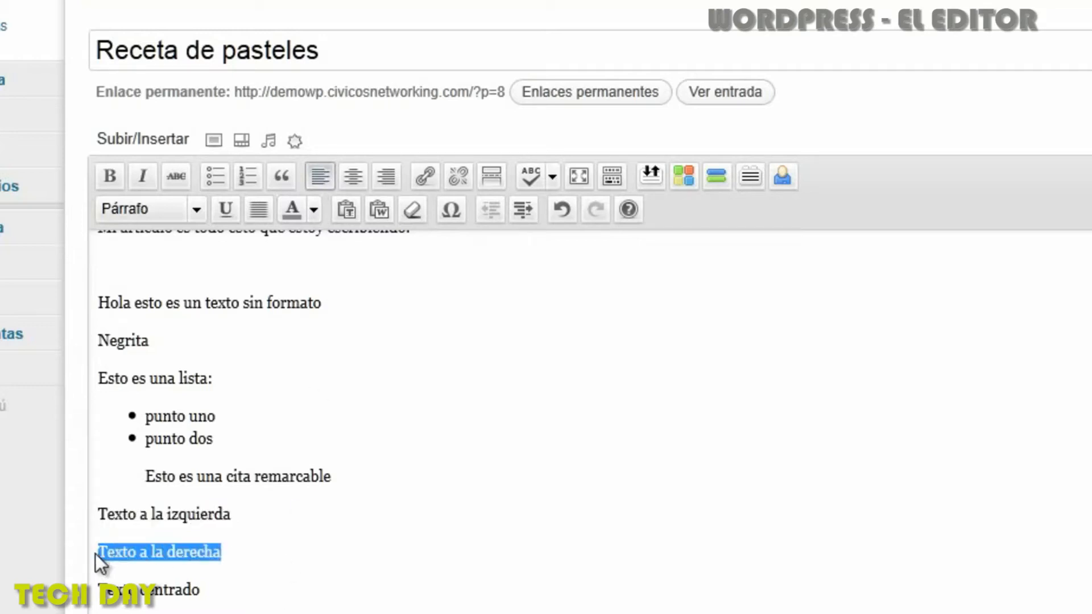
{"action": "left_click", "coordinate": [389, 175]}
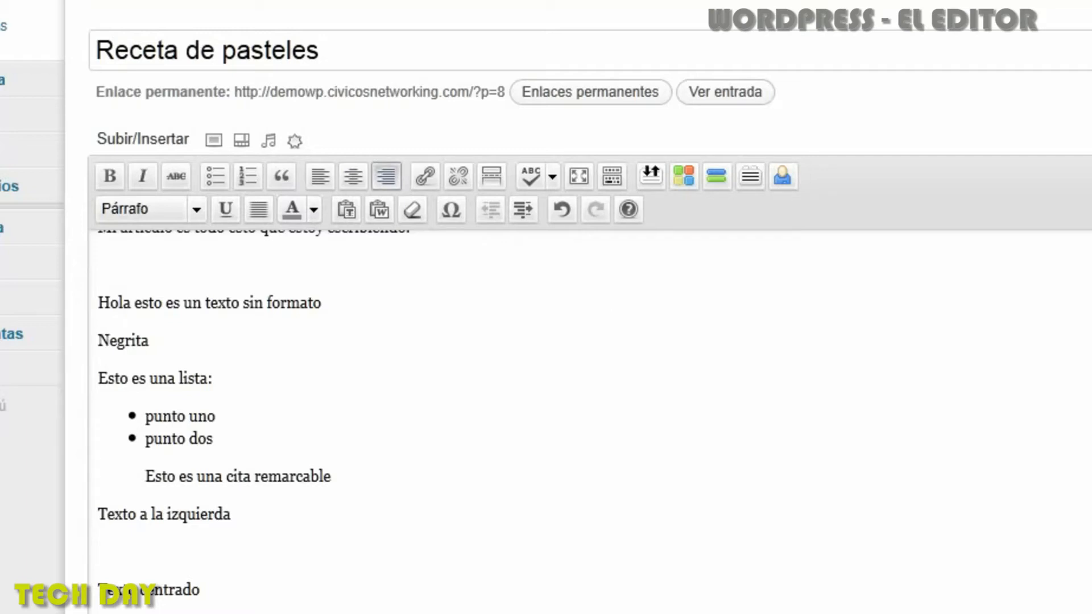
{"action": "left_click_drag", "start_coordinate": [208, 595], "coordinate": [97, 590]}
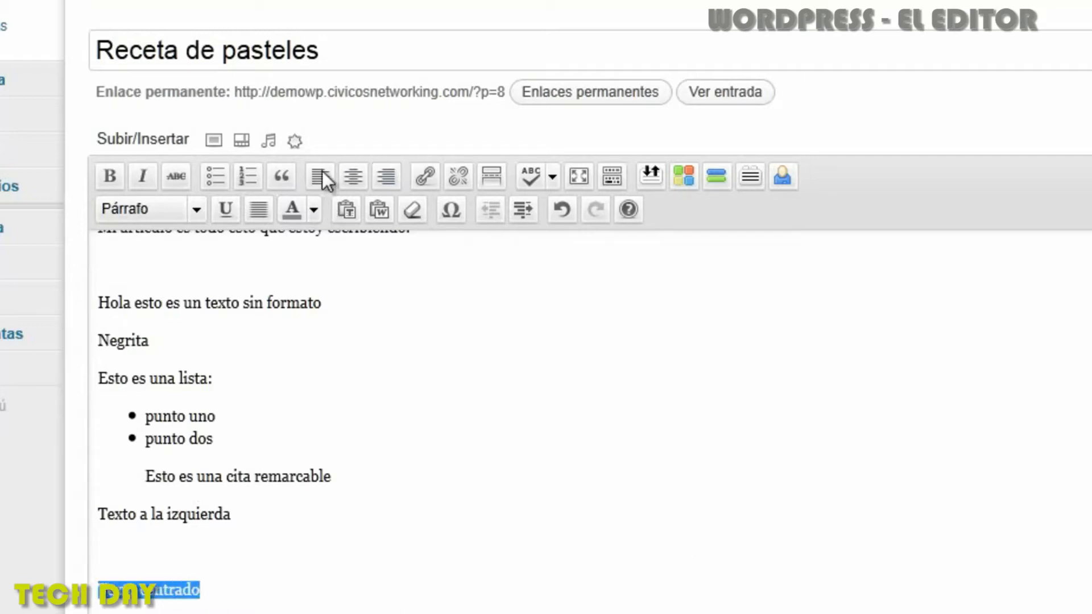
{"action": "left_click", "coordinate": [353, 177]}
{"action": "left_click", "coordinate": [354, 176]}
{"action": "left_click", "coordinate": [354, 176]}
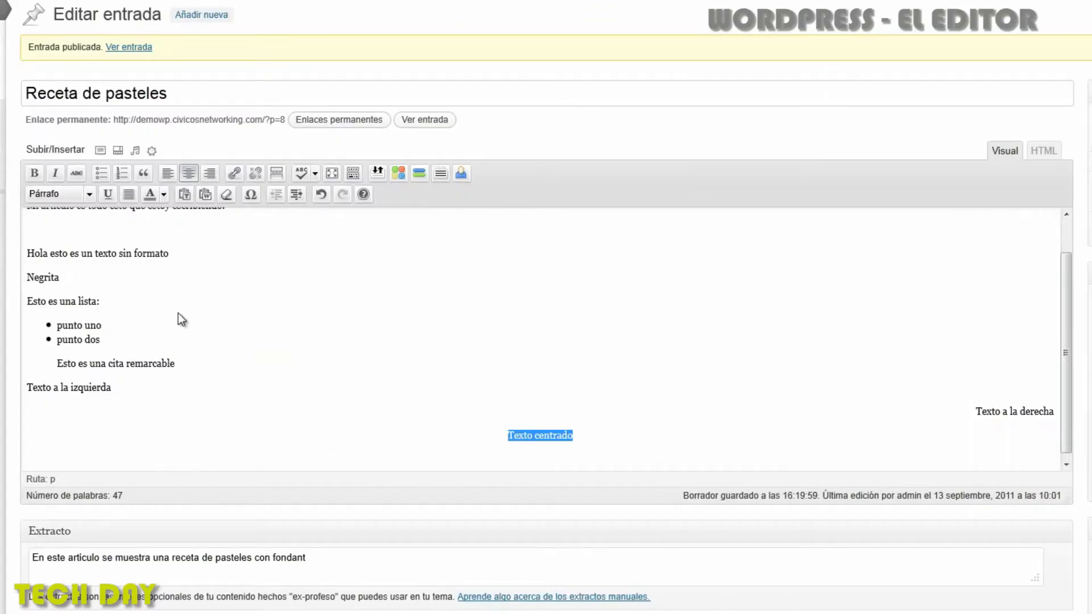
Start a new left-aligned paragraph below "Texto centrado"
{"action": "left_click", "coordinate": [537, 456]}
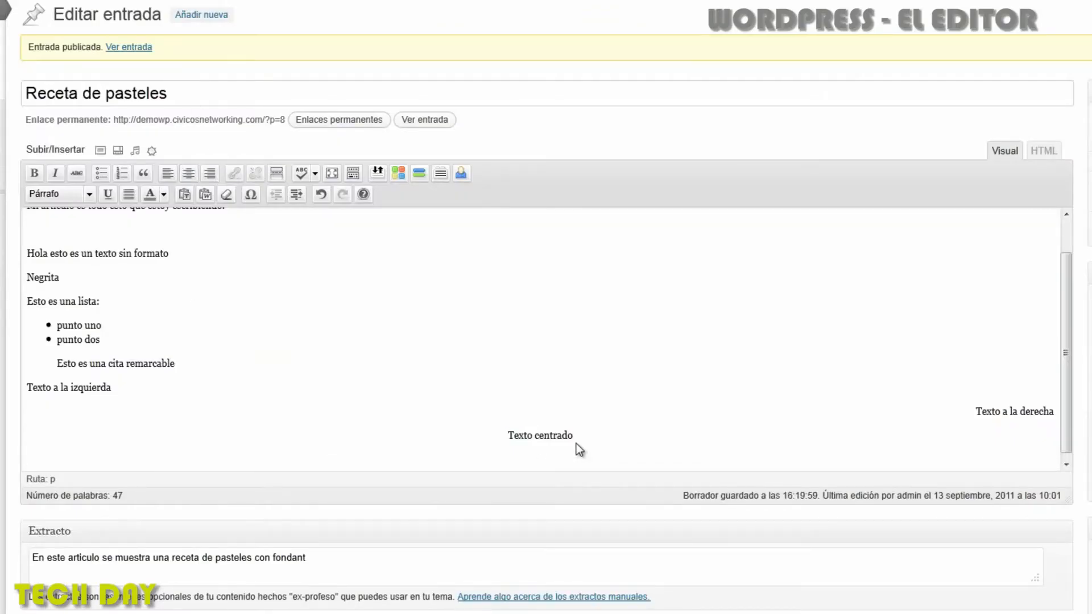
{"action": "key", "text": "Return"}
{"action": "left_click", "coordinate": [169, 172]}
Enlarge the height of the post's editing area so that more of the text fits
{"action": "left_click_drag", "start_coordinate": [1042, 493], "coordinate": [1049, 560]}
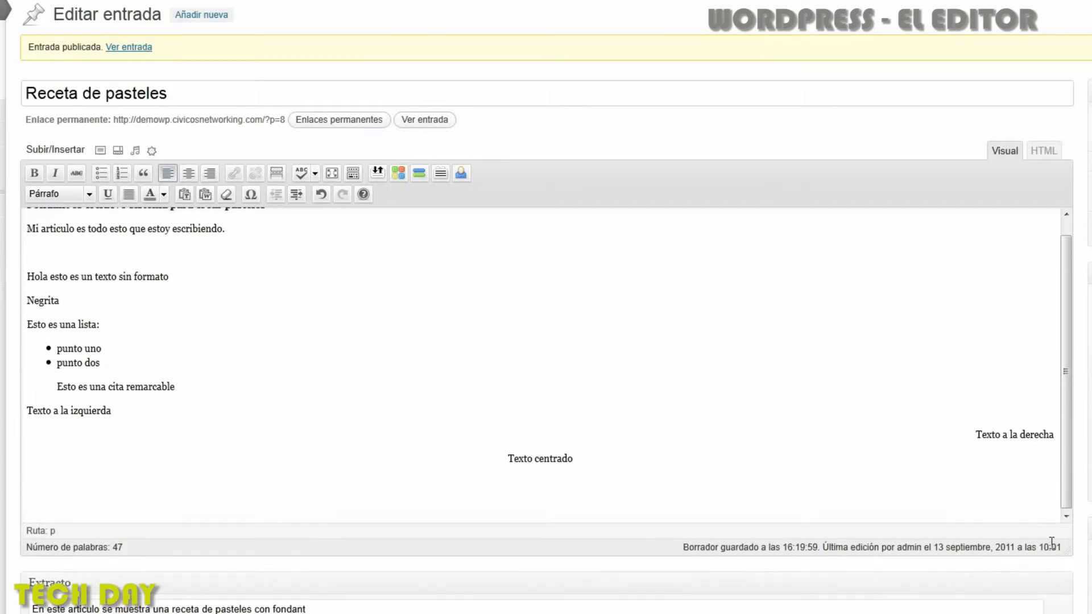
{"action": "left_click_drag", "start_coordinate": [1048, 517], "coordinate": [1061, 562]}
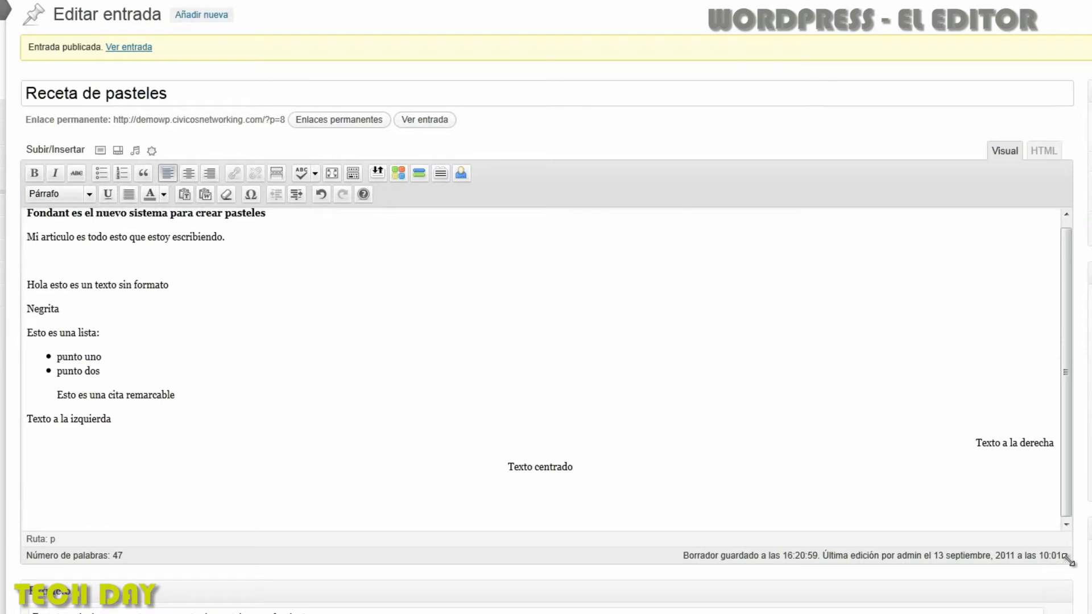
{"action": "mouse_move", "coordinate": [1063, 549]}
{"action": "left_mouse_down"}
{"action": "mouse_move", "coordinate": [1063, 296]}
{"action": "mouse_move", "coordinate": [1079, 583]}
{"action": "mouse_move", "coordinate": [1069, 535]}
{"action": "left_mouse_up"}
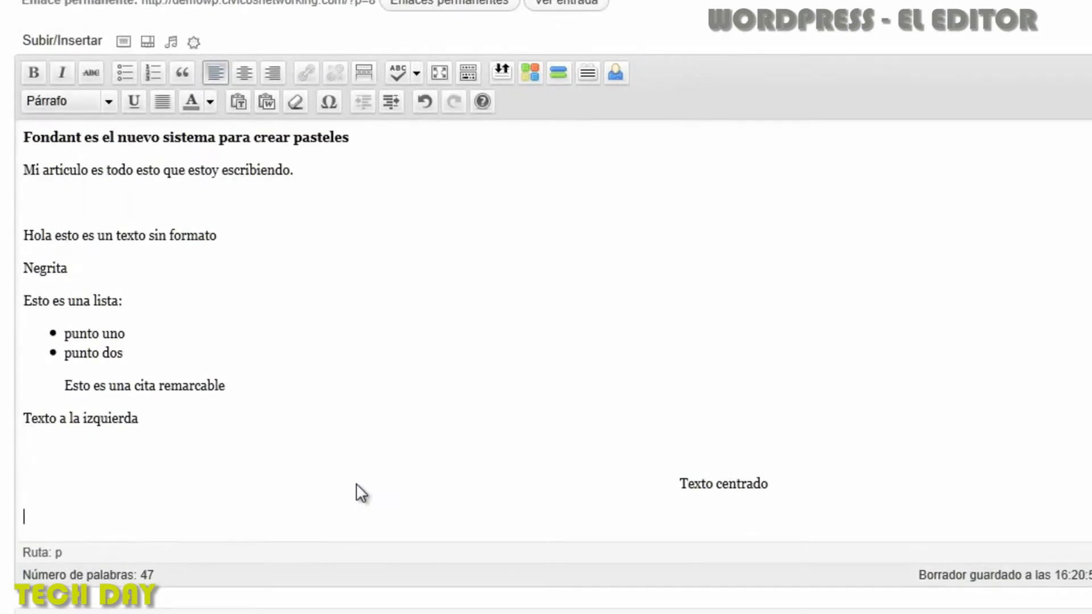
Write "Visita mi web : recetas de cocina" in the empty last paragraph
{"action": "type", "text": "es"}
{"action": "key", "text": "BackSpace"}
{"action": "key", "text": "BackSpace"}
{"action": "type", "text": "Visita mi web "}
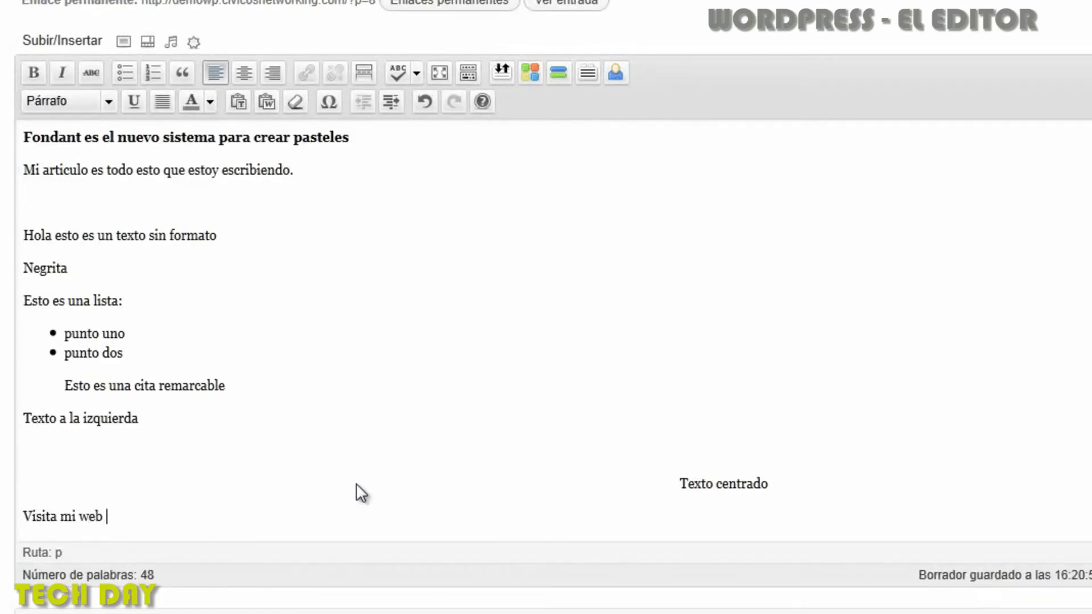
{"action": "type", "text": ": recertas de cocina"}
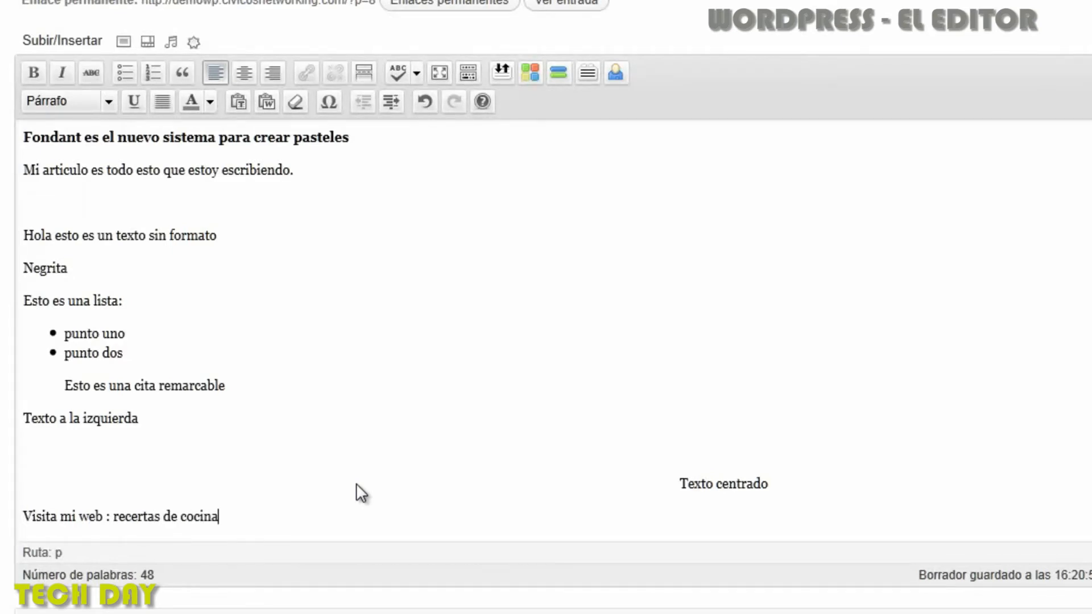
{"action": "left_click", "coordinate": [143, 517]}
{"action": "key", "text": "BackSpace"}
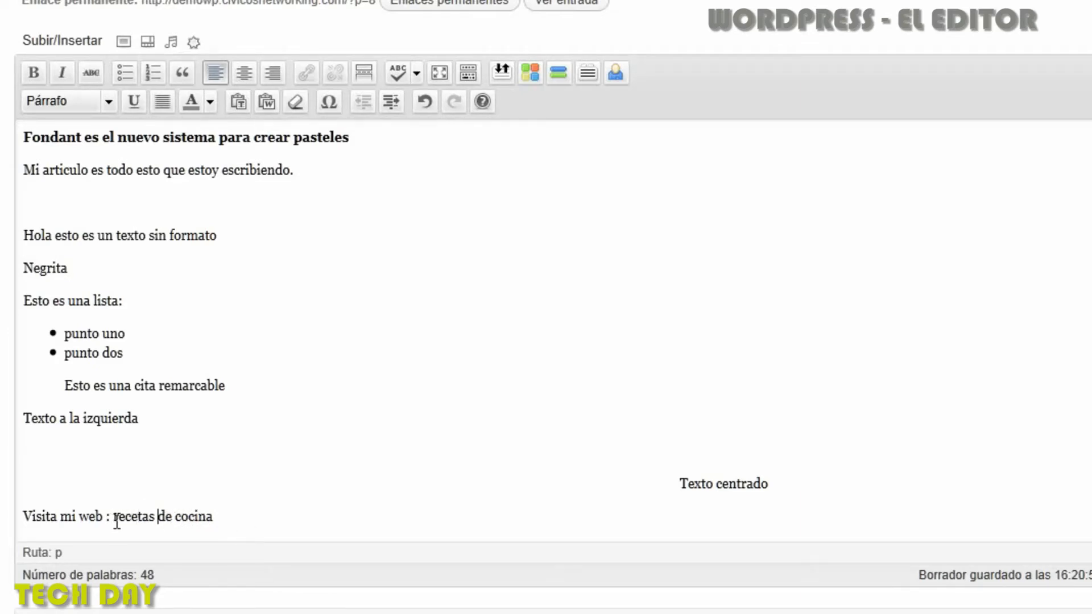
{"action": "left_click_drag", "start_coordinate": [114, 517], "coordinate": [214, 515]}
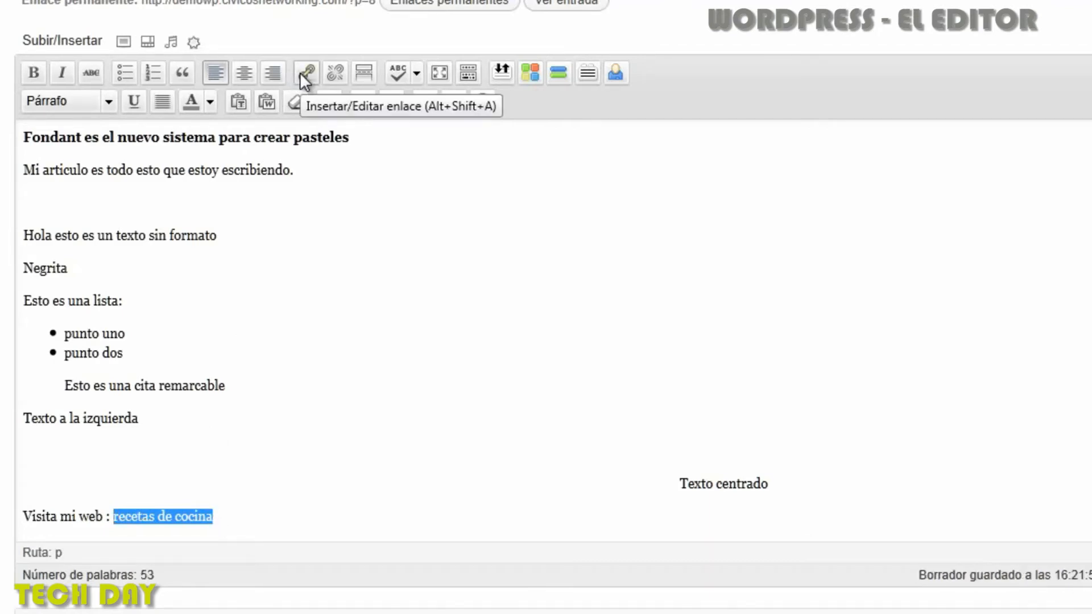
{"action": "left_click", "coordinate": [308, 73]}
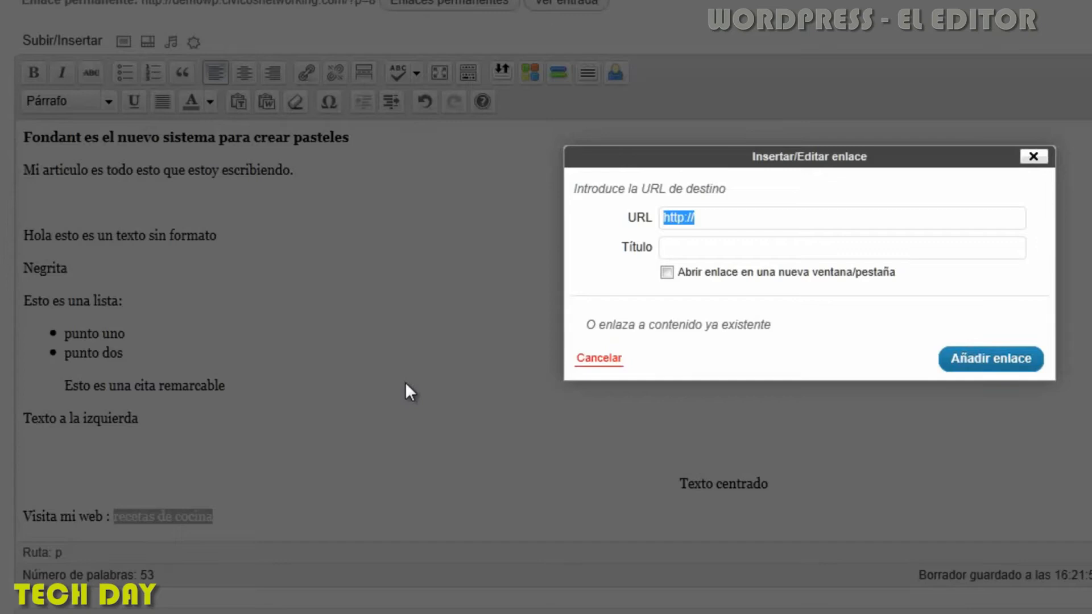
{"action": "left_click", "coordinate": [738, 221]}
{"action": "type", "text": "www"}
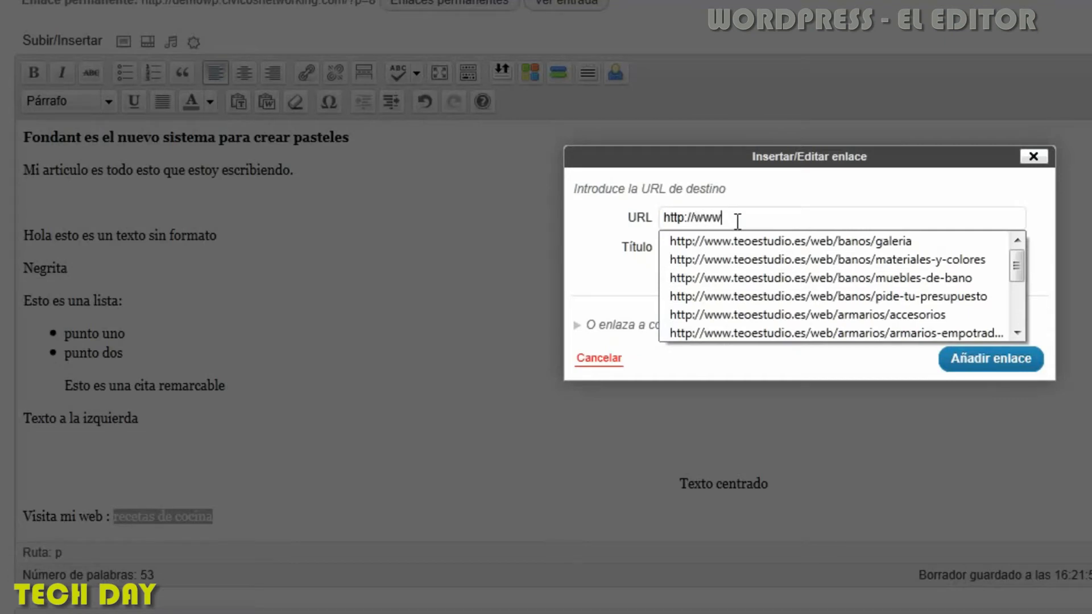
{"action": "type", "text": ".mienlace.com"}
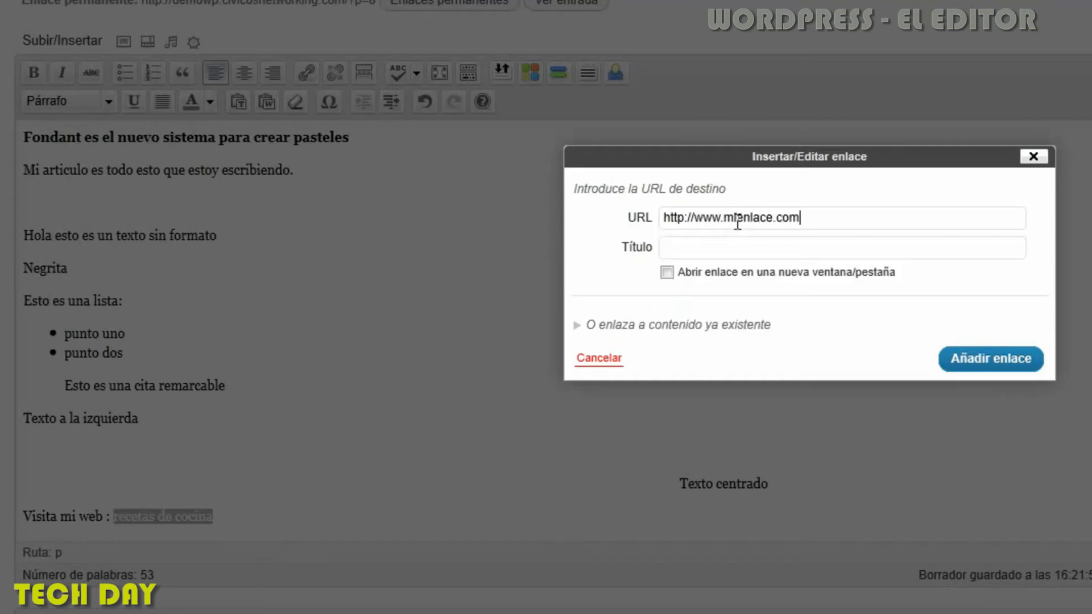
Set the link's title to "Este es mi enlace haz click para verlo"
{"action": "left_click", "coordinate": [702, 249]}
{"action": "type", "text": "Este es mi enlace a"}
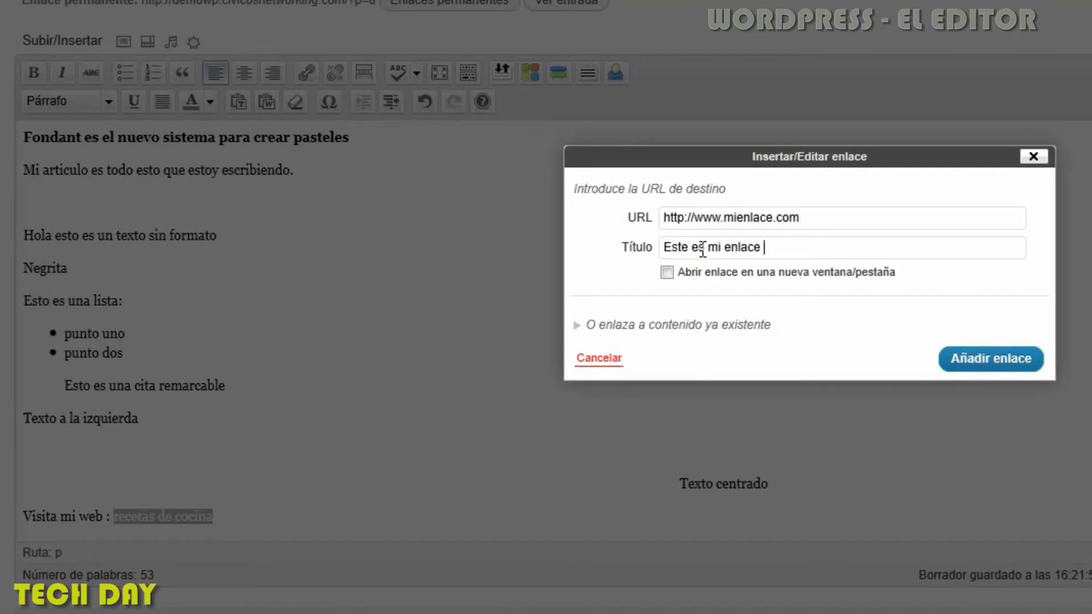
{"action": "key", "text": "BackSpace"}
{"action": "key", "text": "BackSpace"}
{"action": "type", "text": "haz click para verlo"}
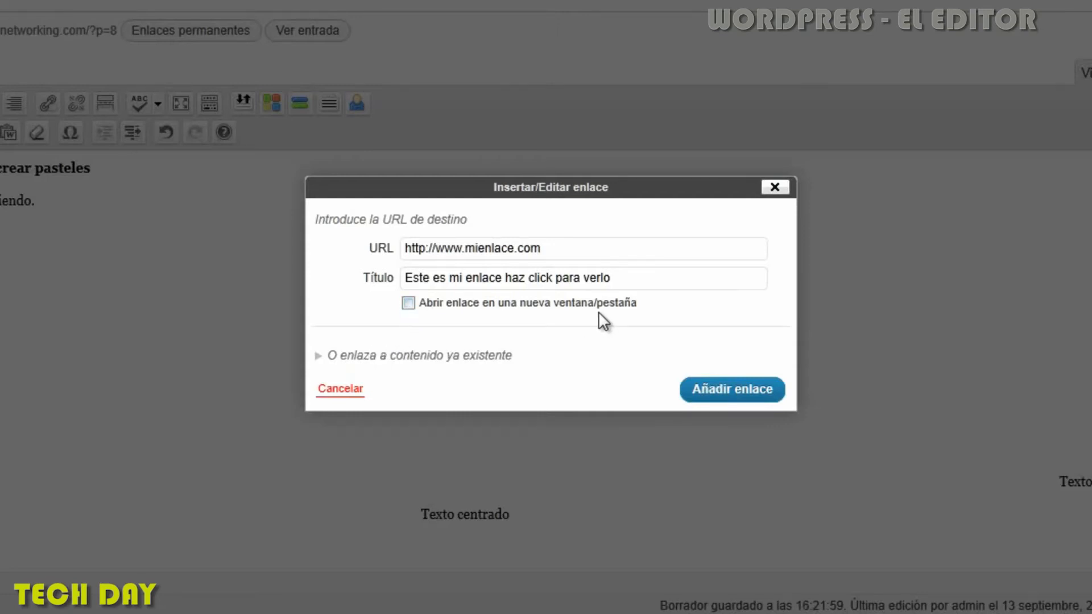
Look at the option of linking to existing content, close it unused, and add the link to the post
{"action": "left_click", "coordinate": [318, 358]}
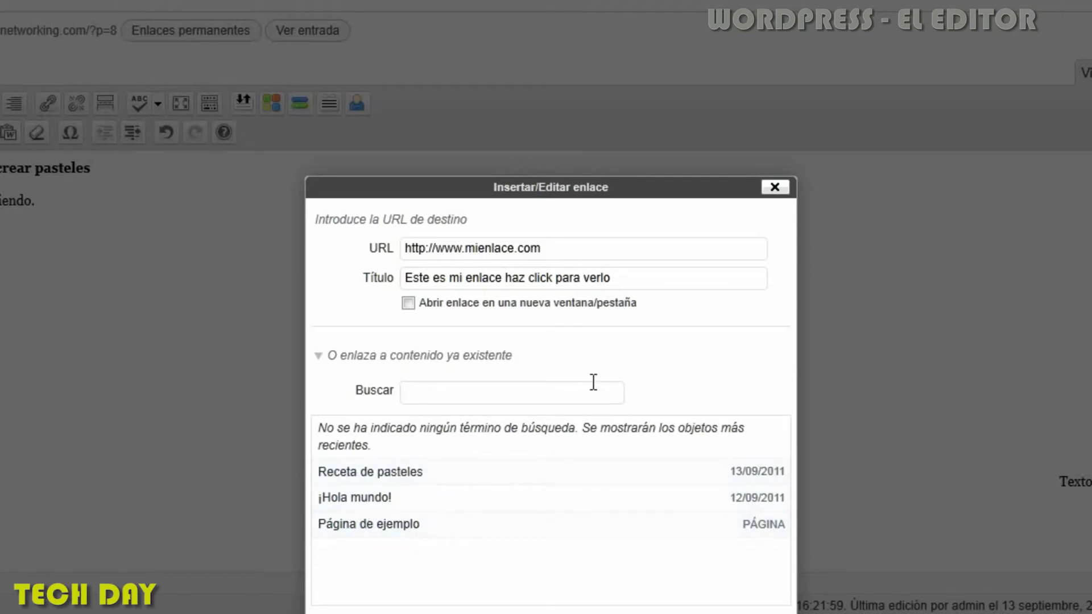
{"action": "left_click", "coordinate": [318, 356]}
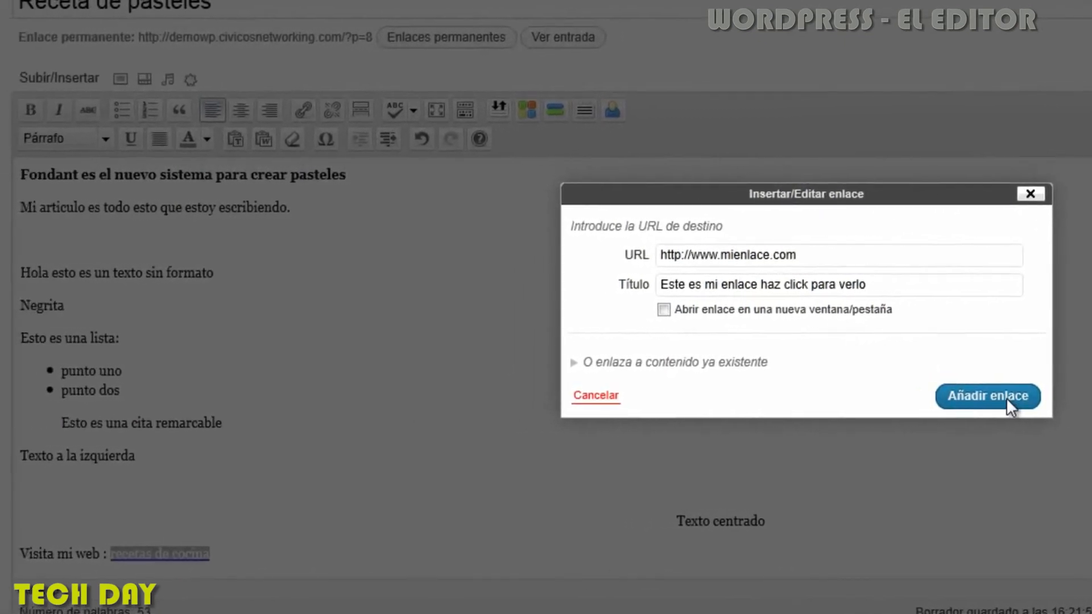
{"action": "left_click", "coordinate": [1005, 397]}
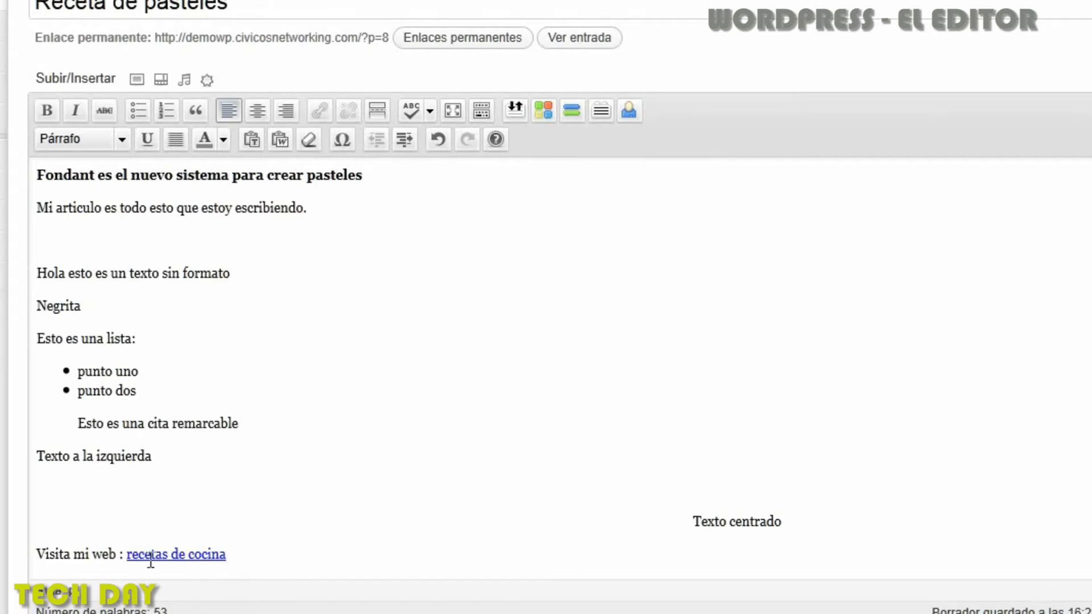
Inspect the "recetas de cocina" link in the text, including its context options and title tooltip
{"action": "mouse_move", "coordinate": [166, 547]}
{"action": "right_click", "coordinate": [183, 549]}
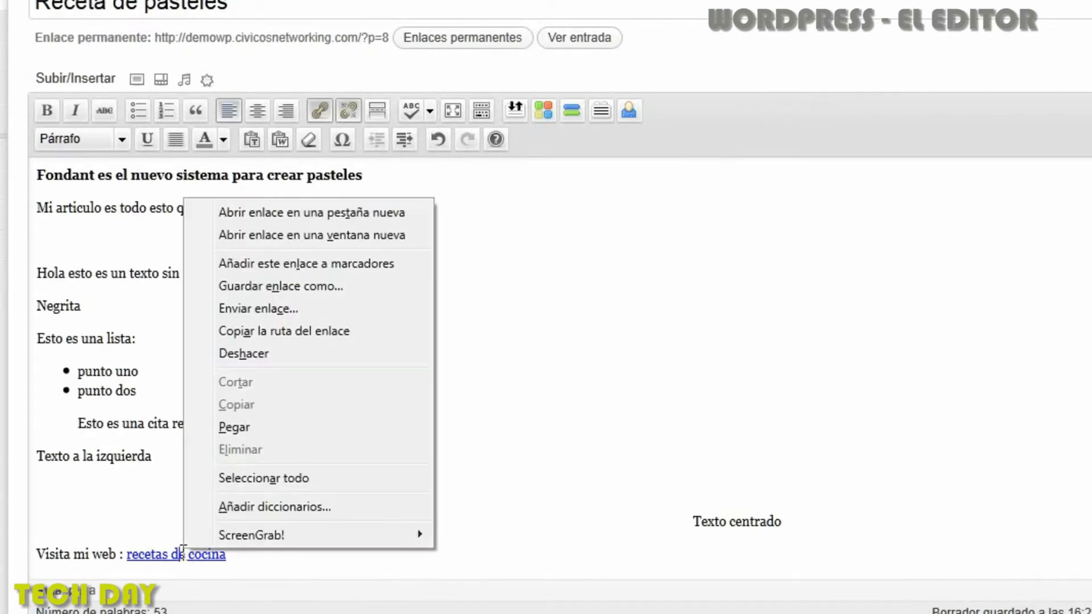
{"action": "left_click", "coordinate": [164, 520]}
{"action": "left_click", "coordinate": [227, 554]}
{"action": "left_click", "coordinate": [212, 555]}
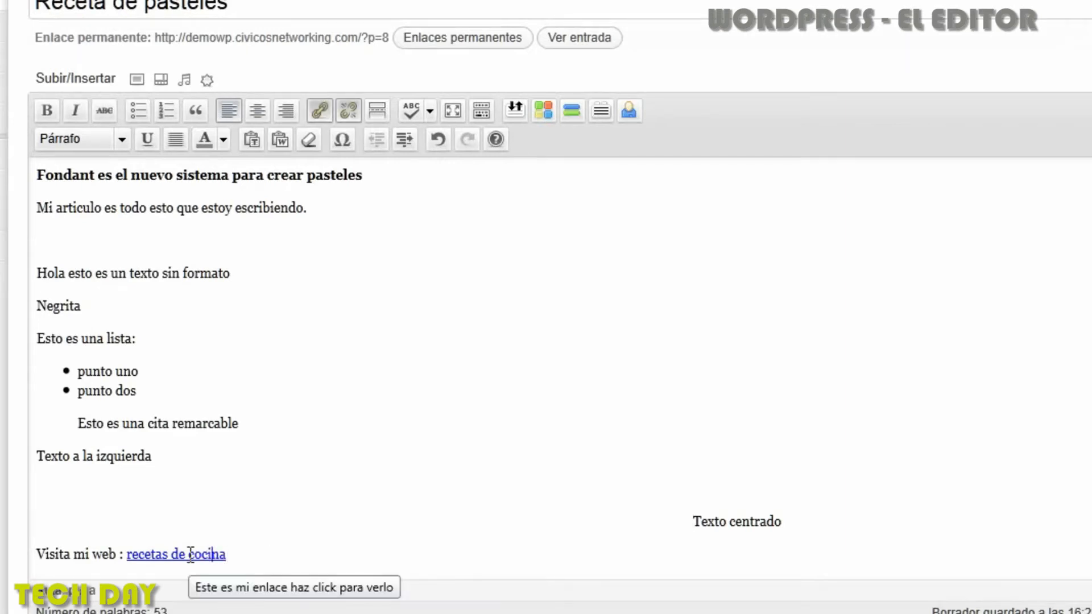
{"action": "left_click", "coordinate": [168, 554]}
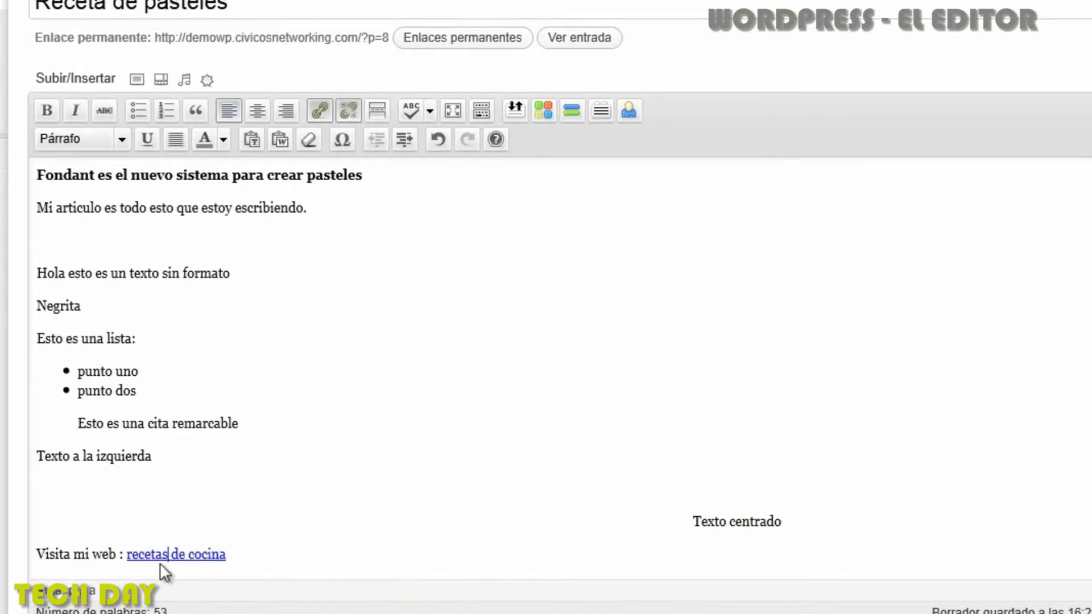
{"action": "left_click_drag", "start_coordinate": [225, 555], "coordinate": [123, 556]}
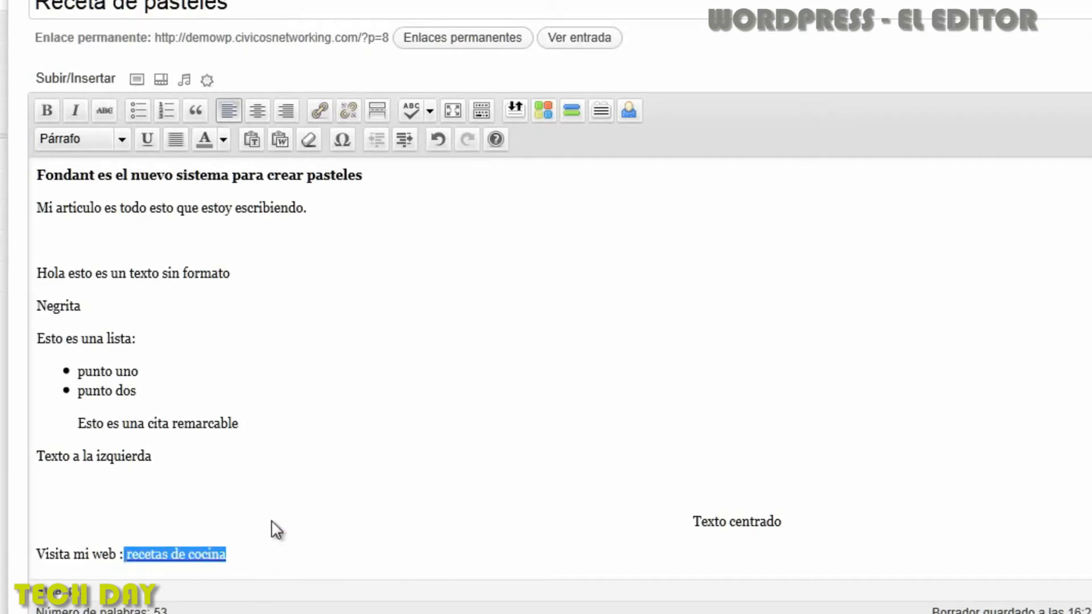
{"action": "left_click", "coordinate": [319, 108]}
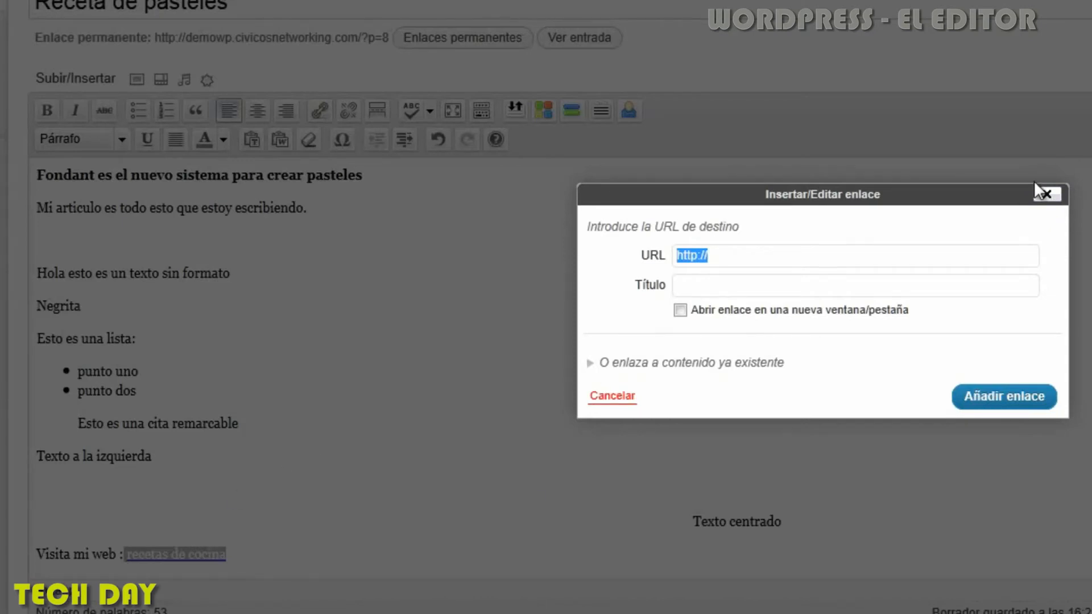
{"action": "left_click", "coordinate": [1047, 194]}
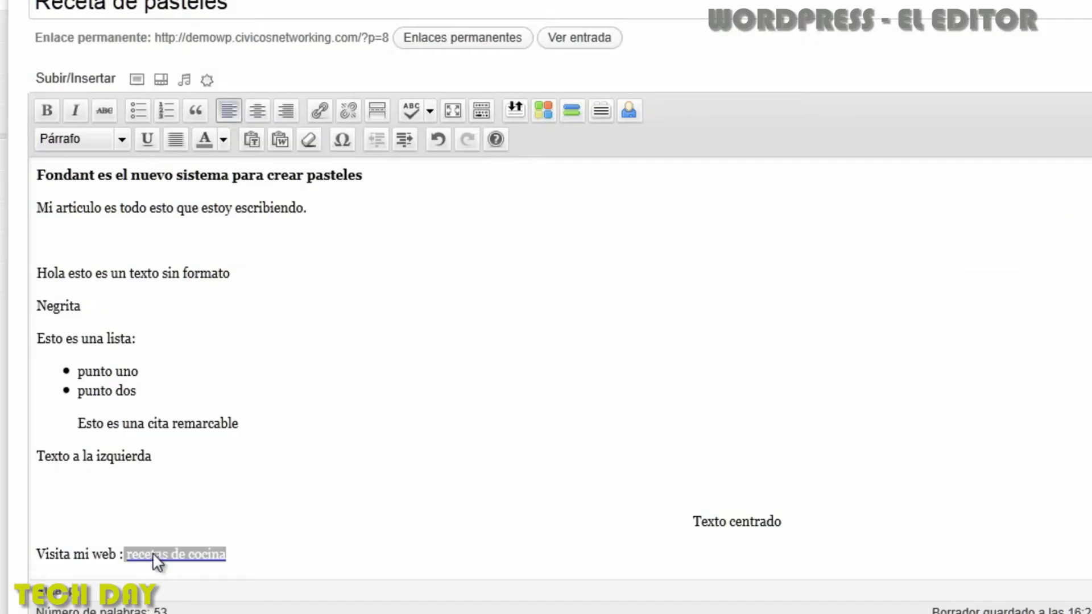
{"action": "left_click", "coordinate": [222, 498]}
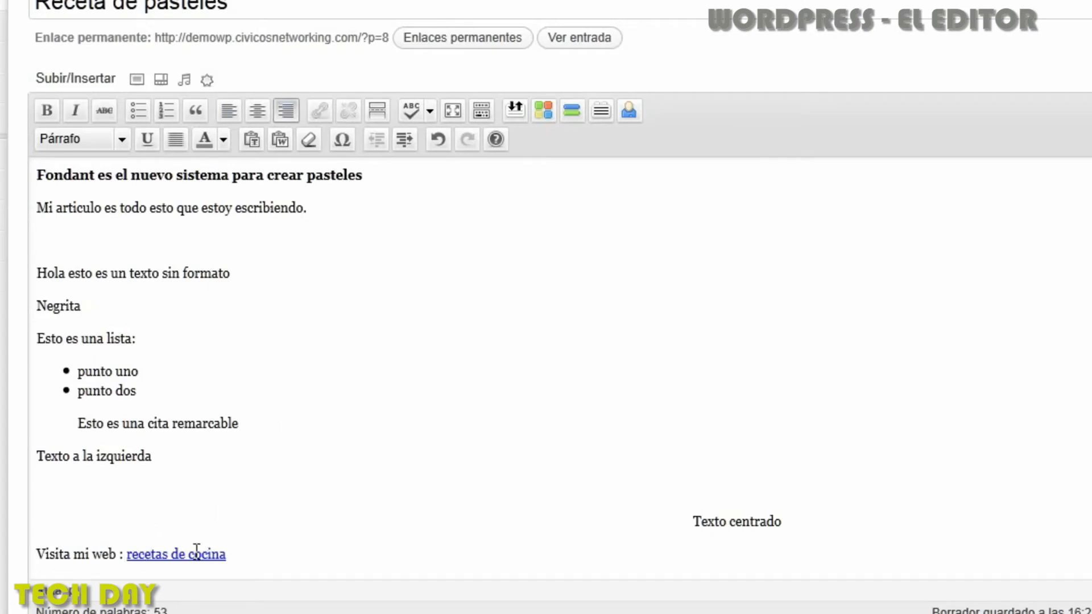
Start a new empty paragraph below the line "Visita mi web : recetas de cocina"
{"action": "left_click_drag", "start_coordinate": [226, 556], "coordinate": [130, 560]}
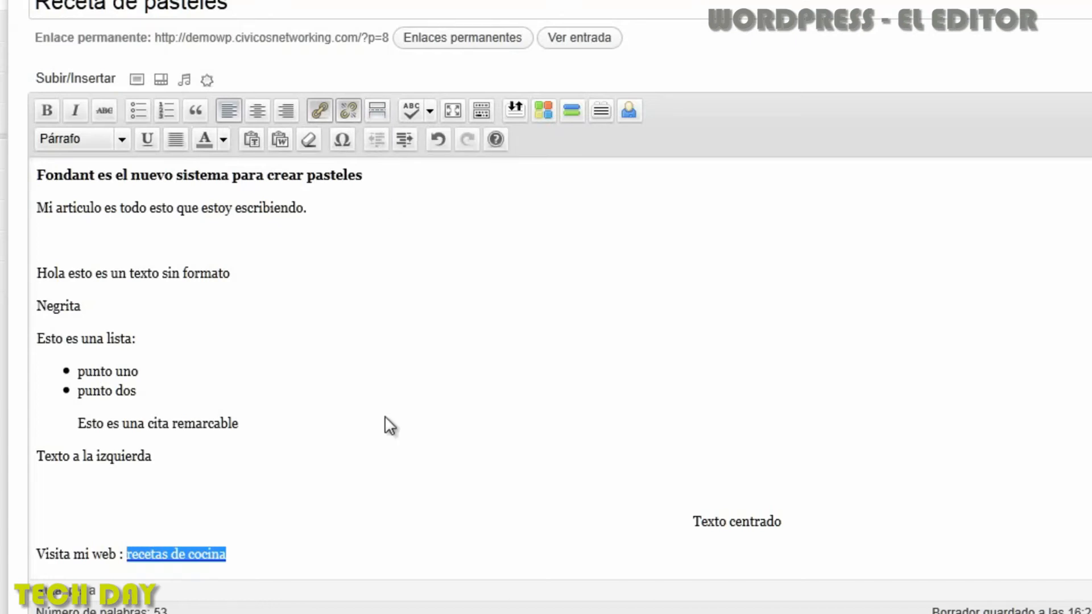
{"action": "left_click", "coordinate": [266, 561]}
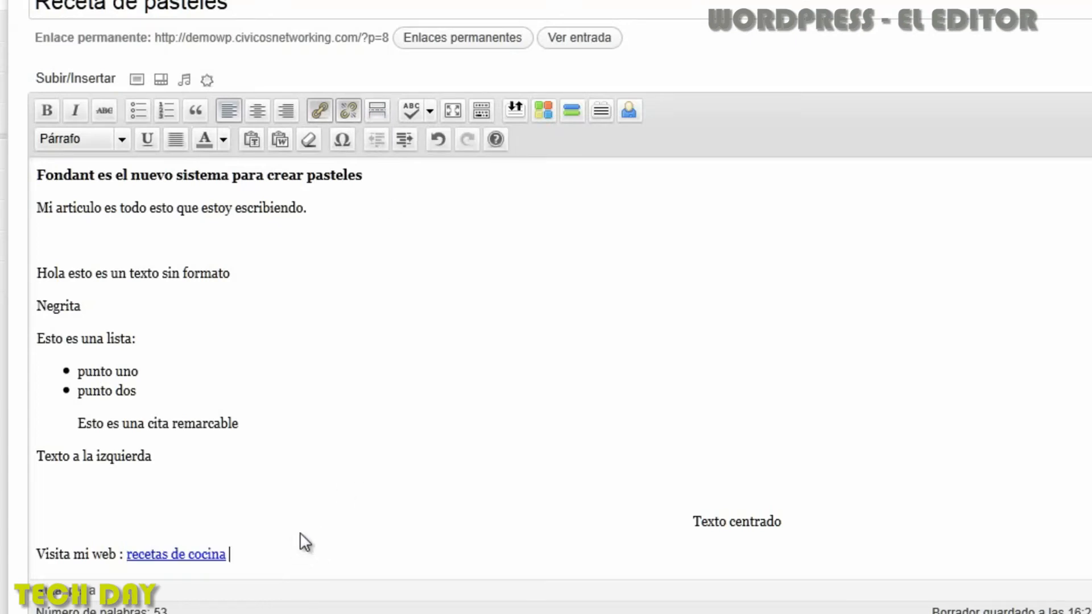
{"action": "scroll", "coordinate": [302, 540], "scroll_direction": "down", "scroll_amount": 1}
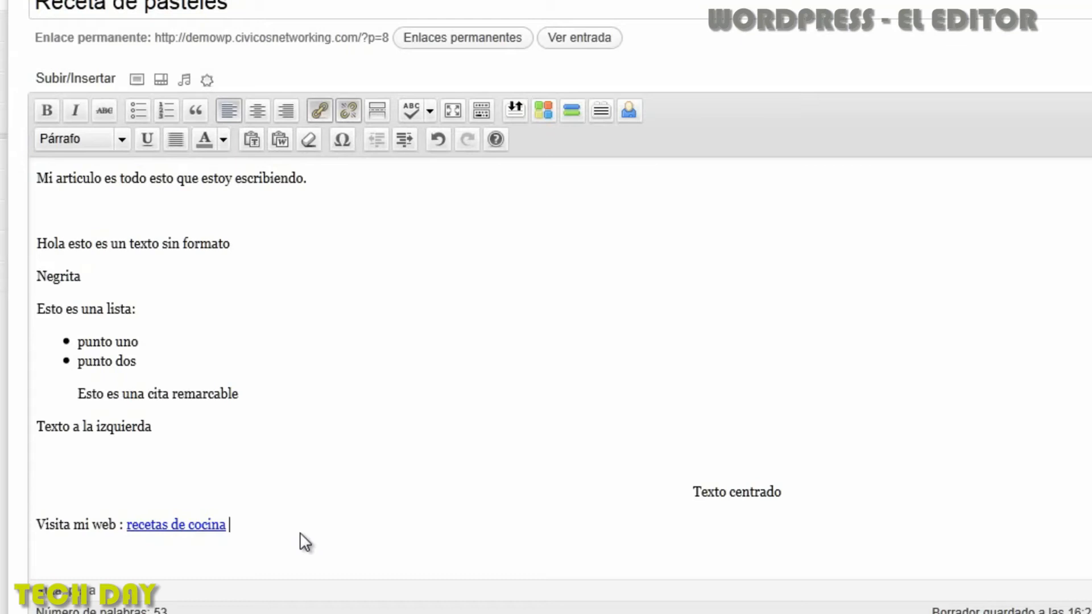
{"action": "key", "text": "Return"}
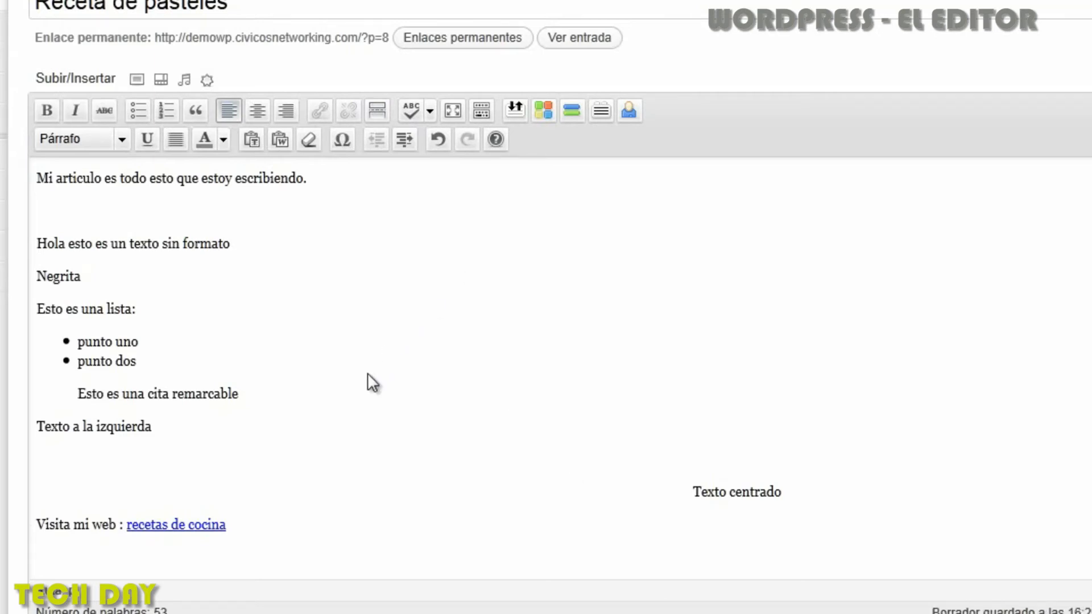
Replace all text below the bold heading with the article beginning "Partimos del wedding cake americano", and update the post
{"action": "left_click", "coordinate": [369, 398]}
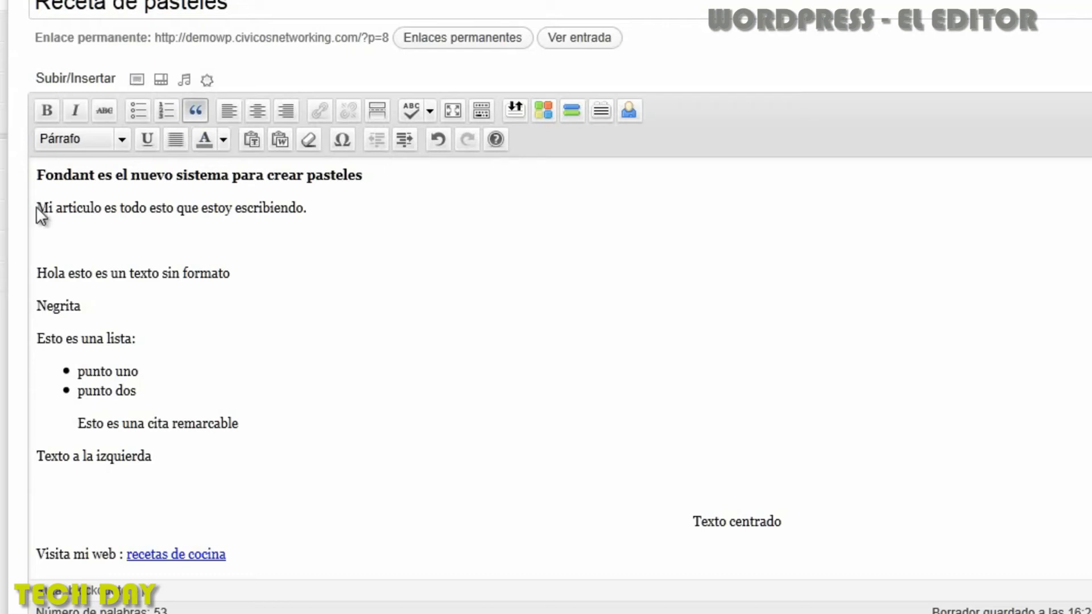
{"action": "left_click_drag", "start_coordinate": [36, 207], "coordinate": [567, 610]}
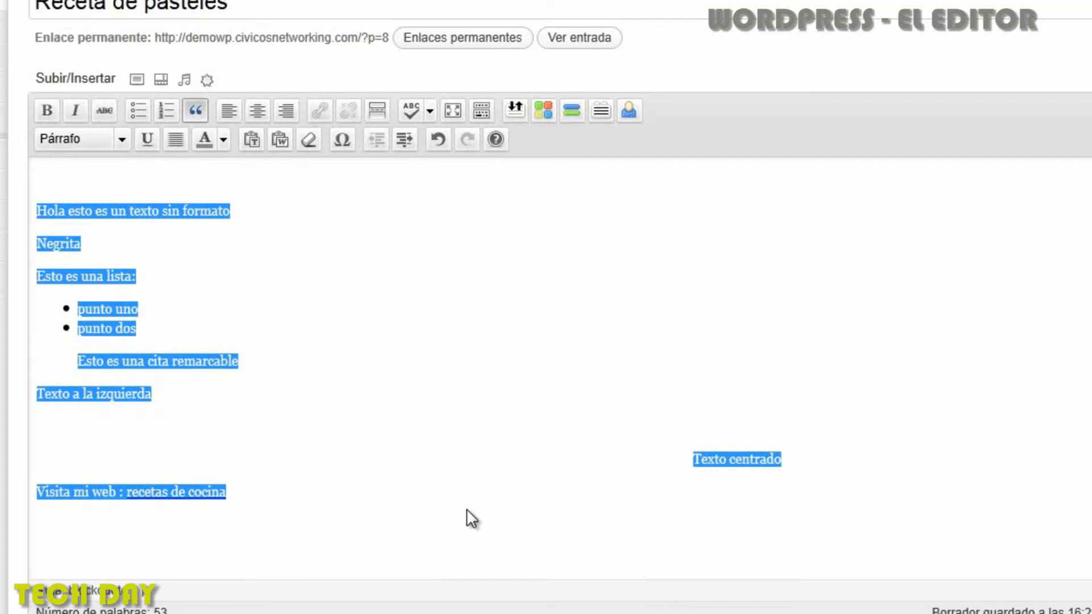
{"action": "type", "text": "Fondant es el nuevo sistema para crear pasteles"}
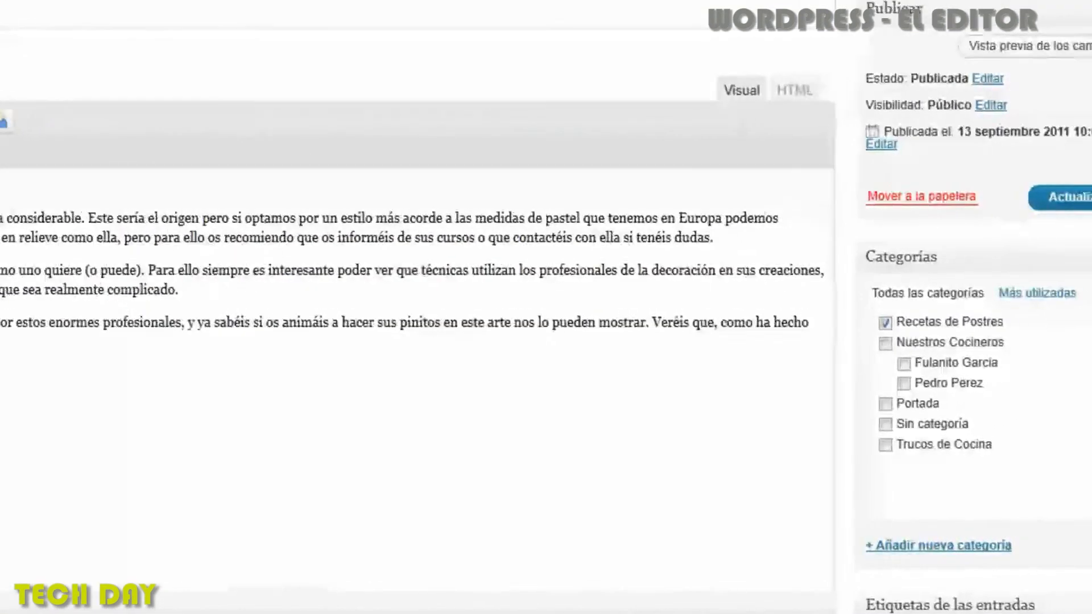
{"action": "left_click", "coordinate": [1021, 205]}
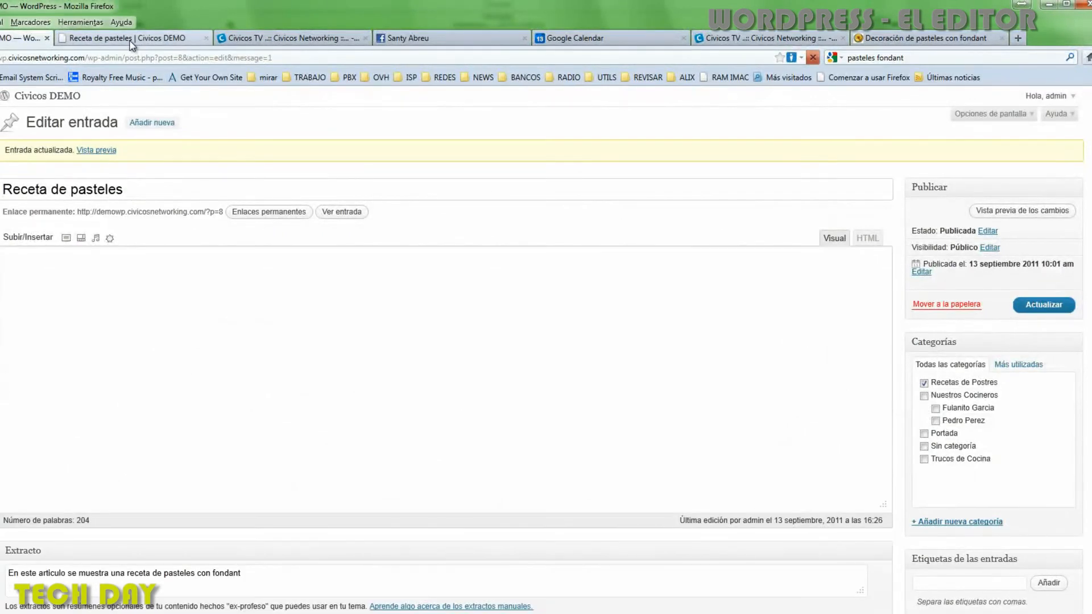
View the "Receta de pasteles" entry on the blog's home page, open the full post and return
{"action": "left_click", "coordinate": [131, 40]}
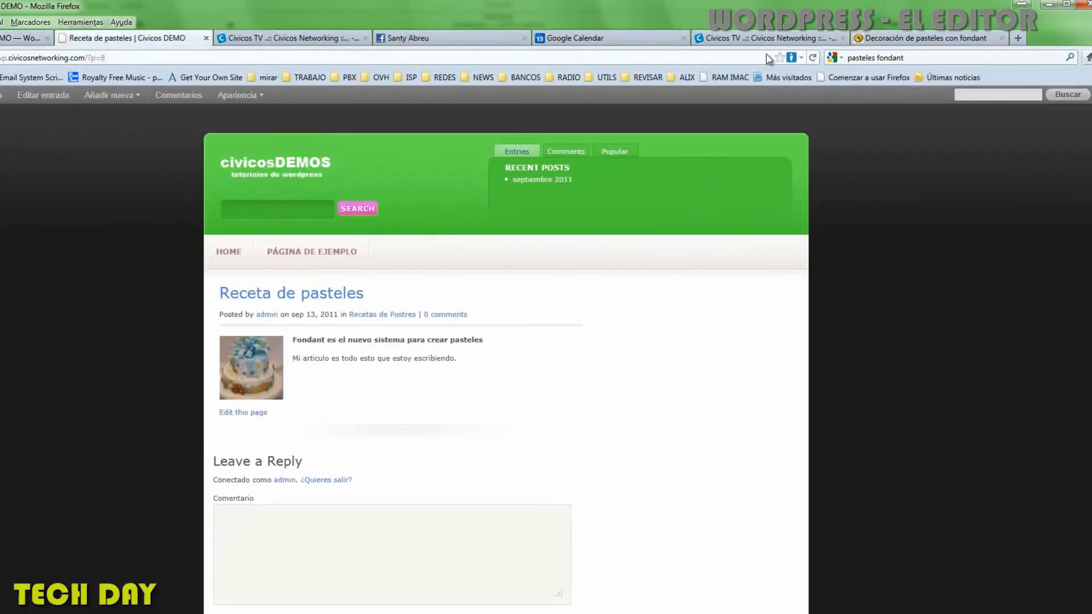
{"action": "left_click", "coordinate": [229, 252]}
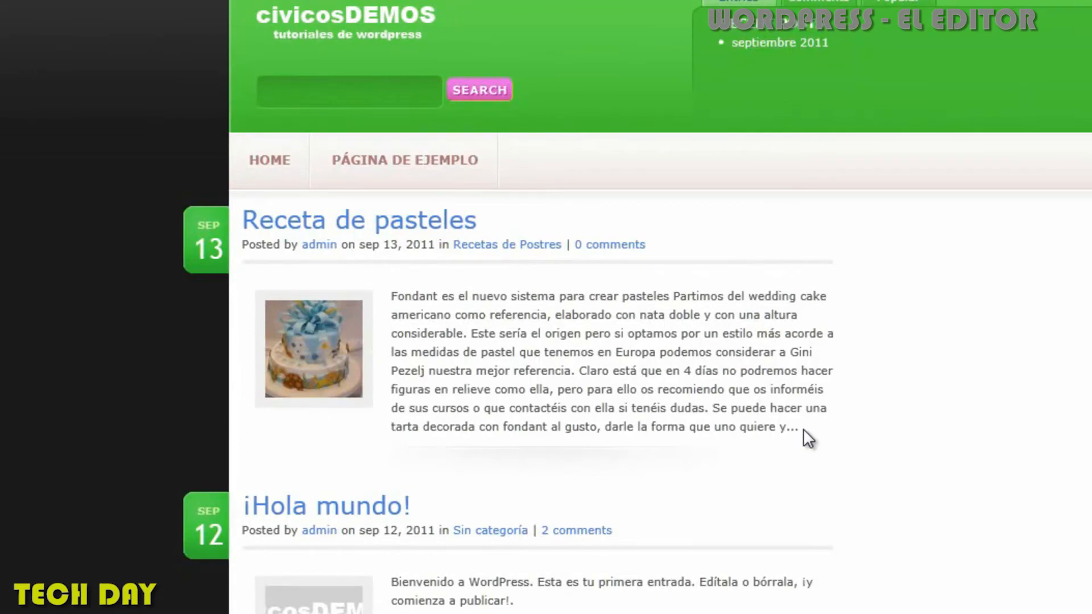
{"action": "left_click", "coordinate": [419, 228]}
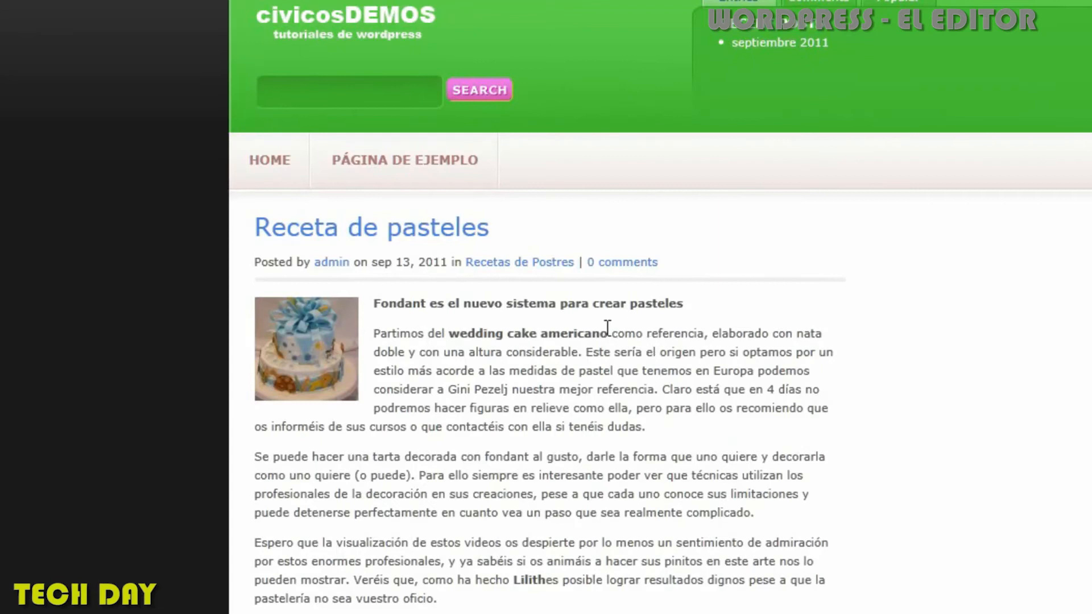
{"action": "key", "text": "alt+Left"}
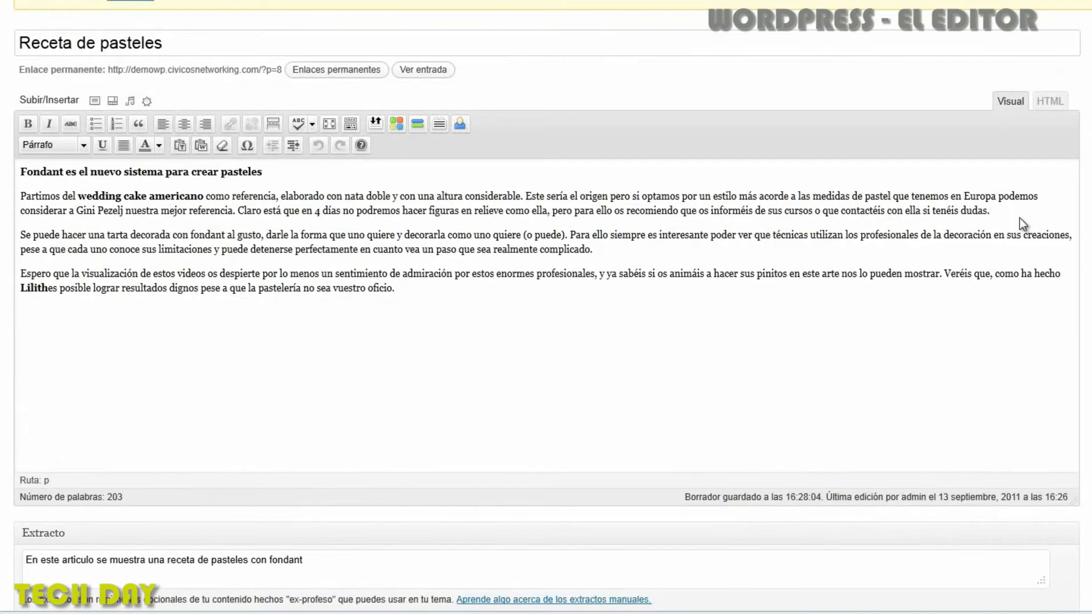
Insert a More break after the paragraph ending "si tenéis dudas." without an empty line below, and reload the blog's home page
{"action": "left_click", "coordinate": [1019, 218]}
{"action": "key", "text": "Return"}
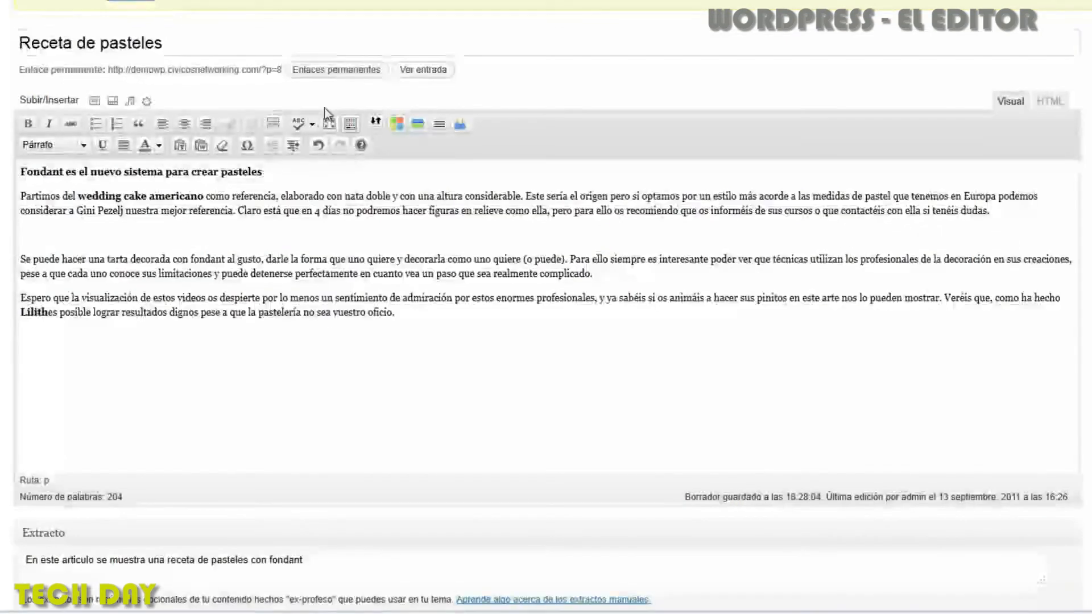
{"action": "left_click", "coordinate": [274, 128]}
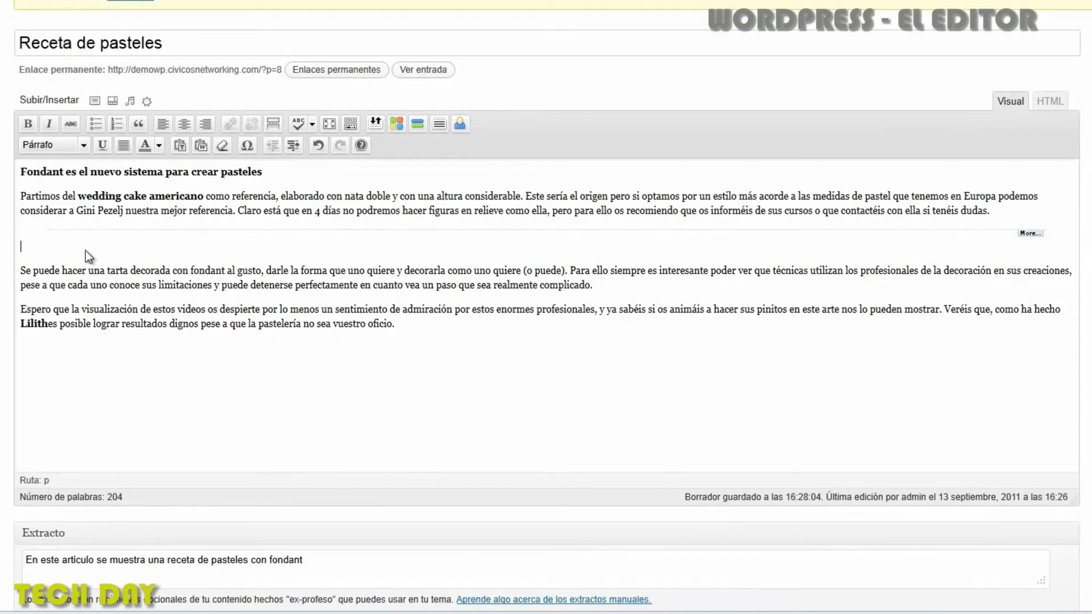
{"action": "key", "text": "Delete"}
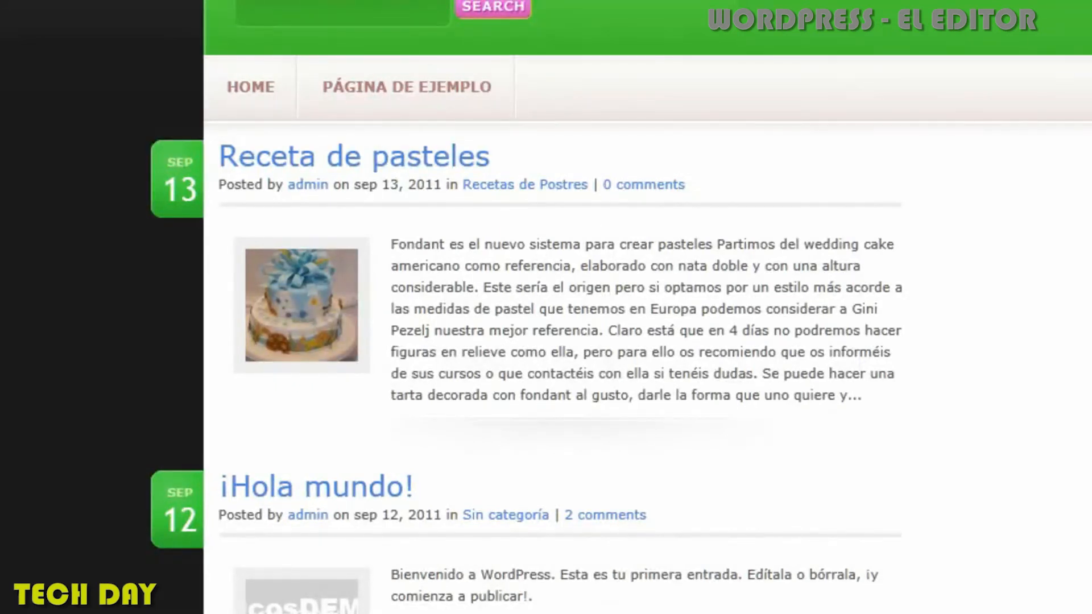
{"action": "key", "text": "F5"}
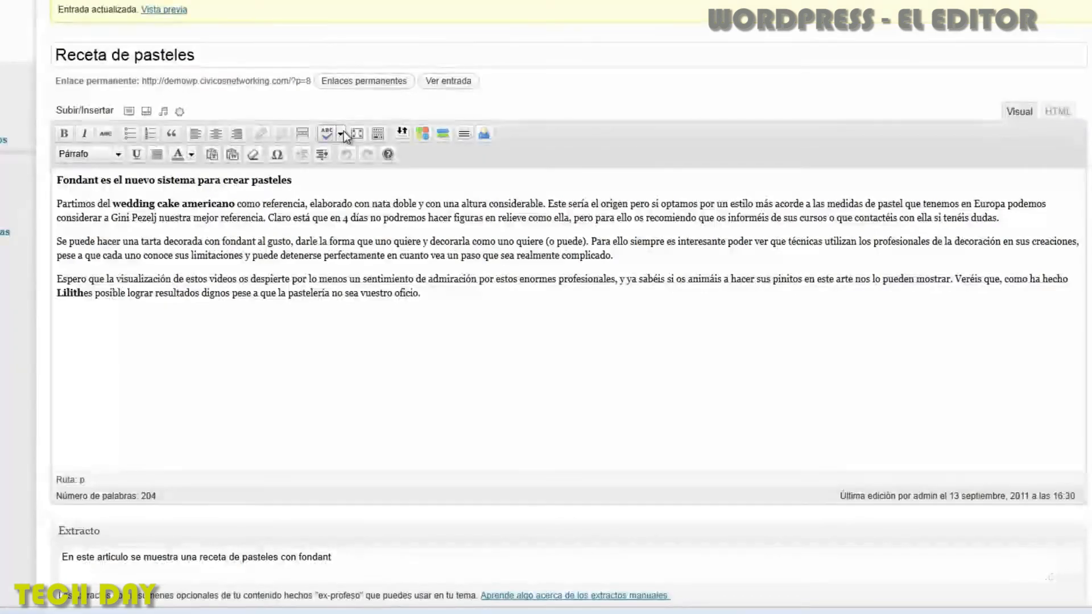
Look at the spell checker's language list, and toggle the second row of formatting tools until it is hidden
{"action": "left_click", "coordinate": [341, 133]}
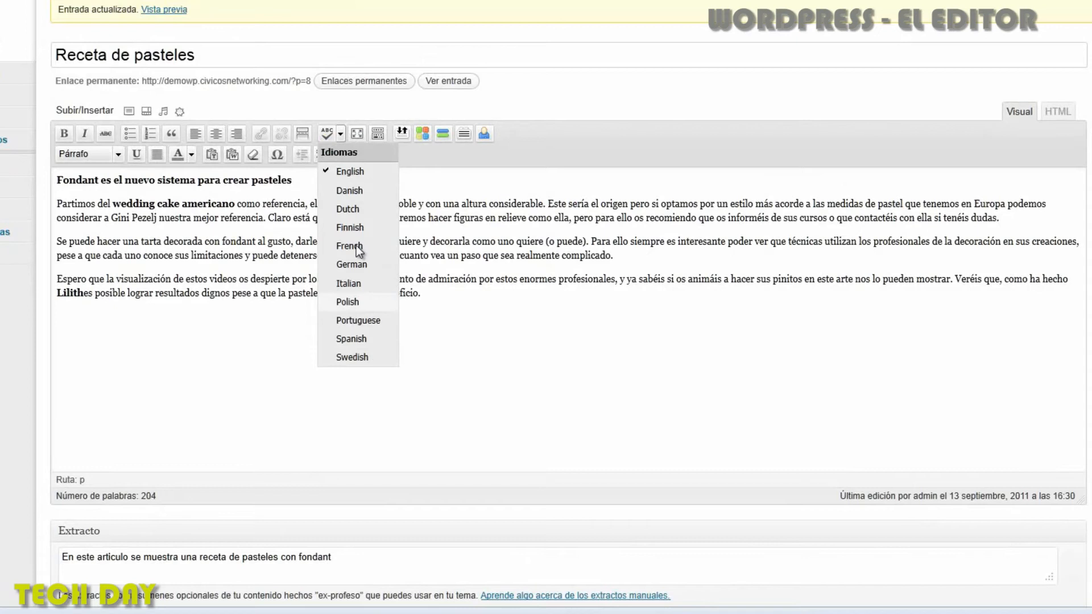
{"action": "left_click", "coordinate": [343, 130]}
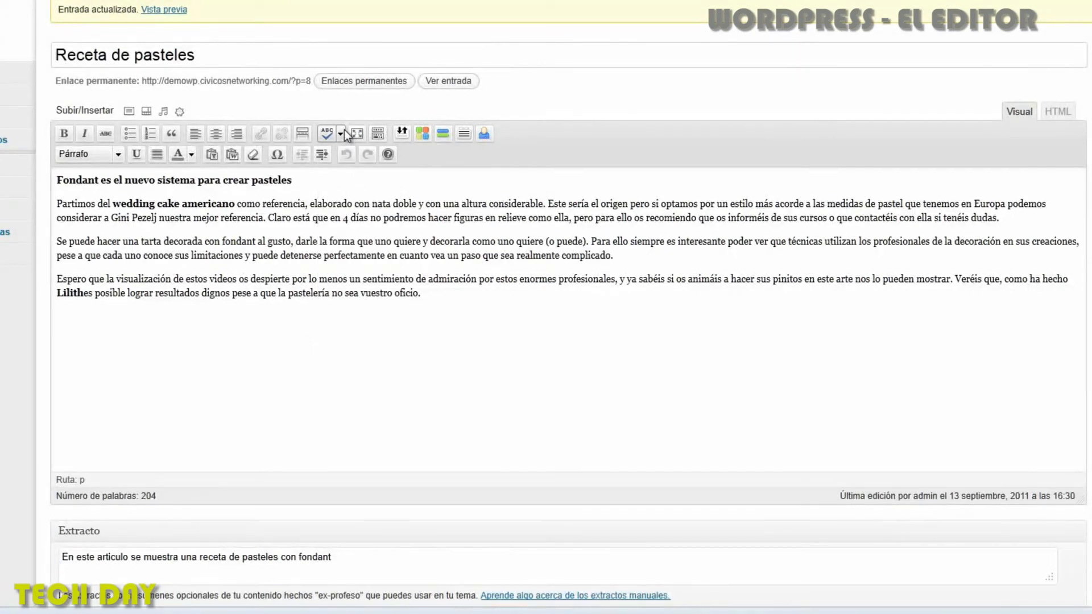
{"action": "left_click", "coordinate": [378, 132]}
{"action": "left_click", "coordinate": [377, 132]}
{"action": "left_click", "coordinate": [378, 132]}
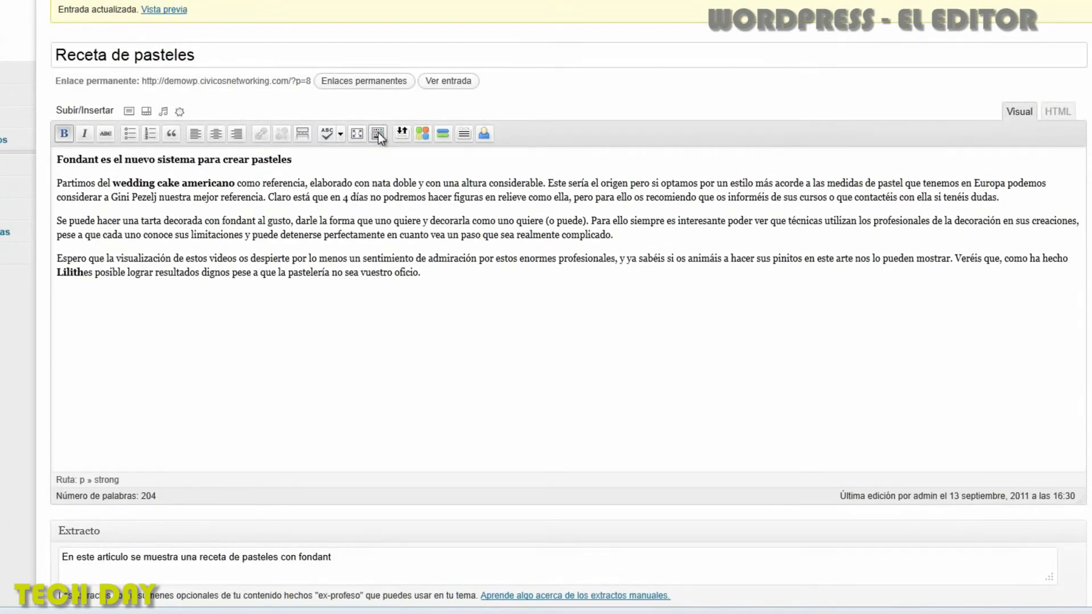
Show the second row of formatting tools and look at the available paragraph formats without changing any
{"action": "left_click", "coordinate": [377, 131]}
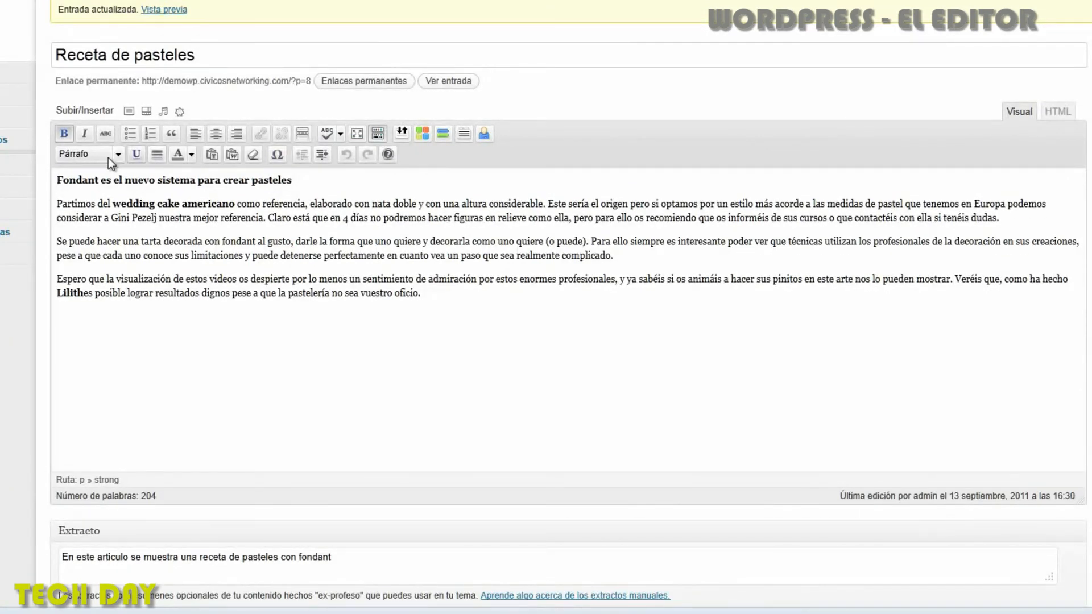
{"action": "left_click", "coordinate": [448, 303]}
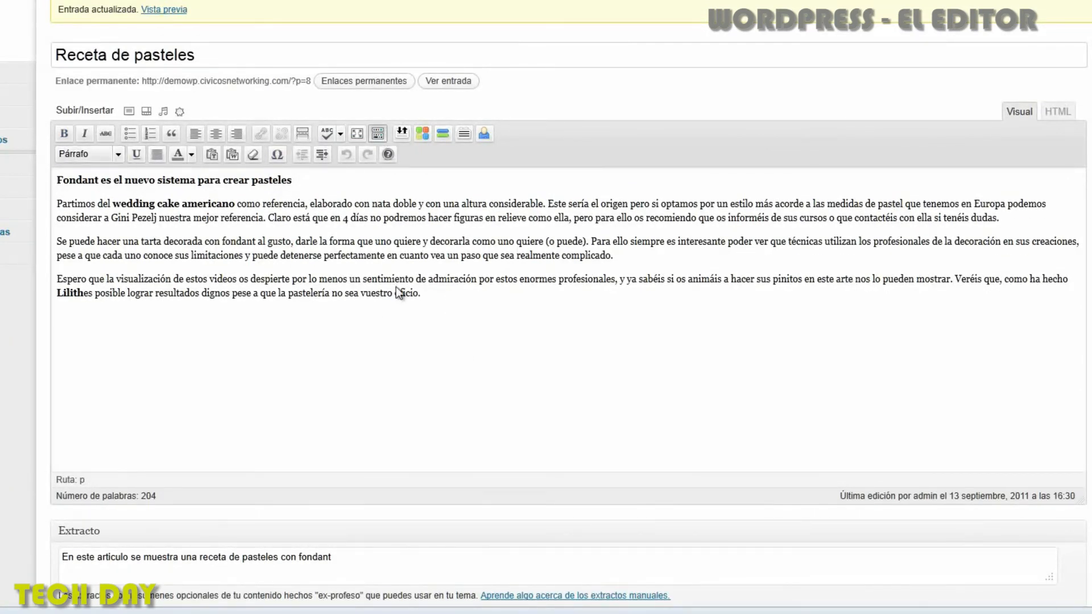
{"action": "left_click", "coordinate": [118, 154]}
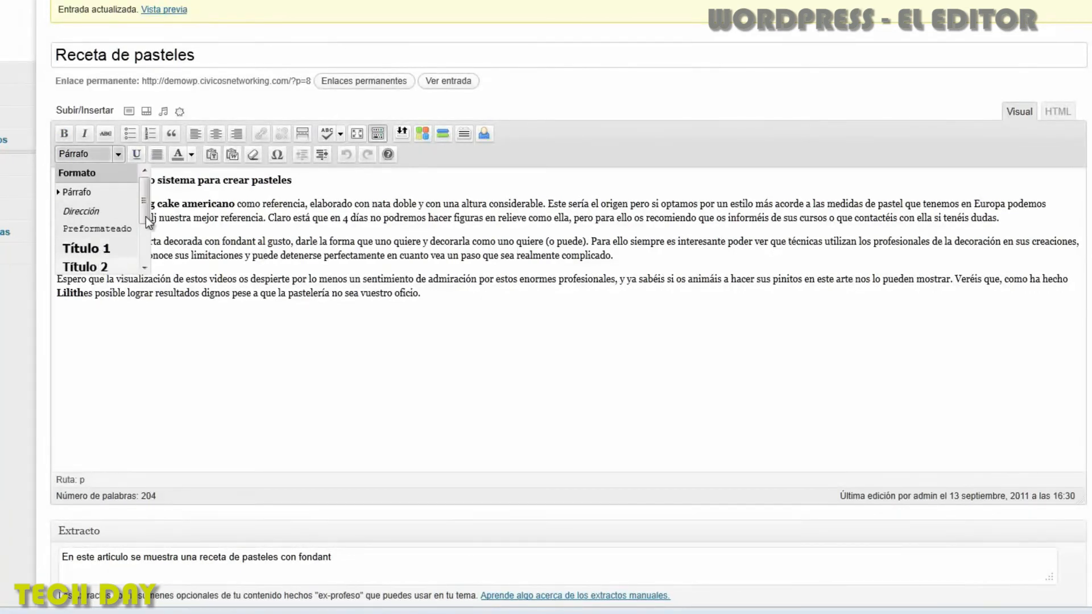
{"action": "mouse_move", "coordinate": [146, 220]}
{"action": "left_mouse_down"}
{"action": "mouse_move", "coordinate": [148, 267]}
{"action": "mouse_move", "coordinate": [152, 203]}
{"action": "left_mouse_up"}
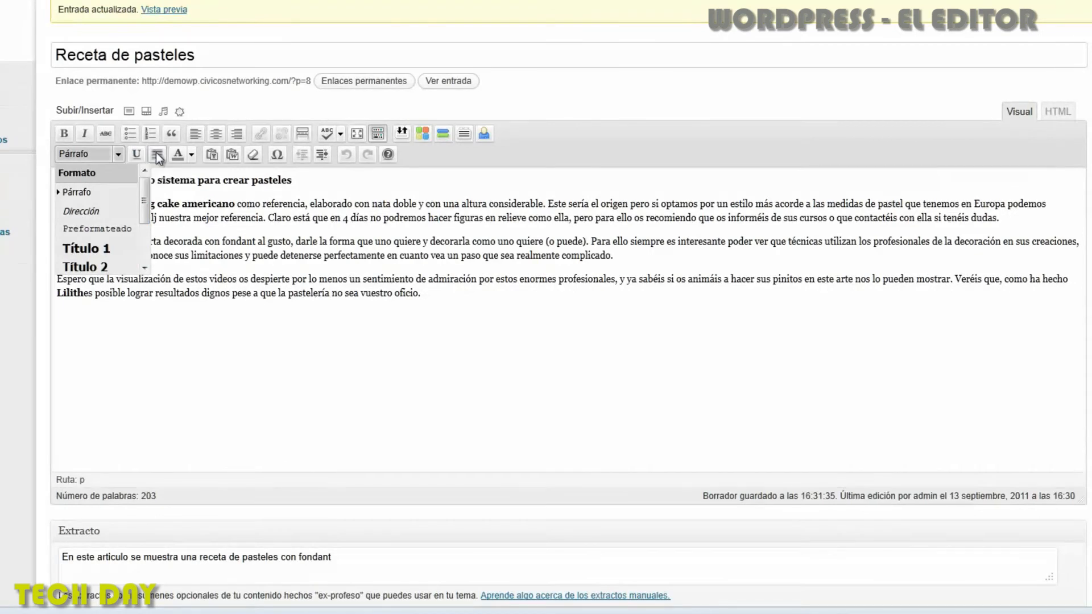
{"action": "left_click", "coordinate": [307, 273]}
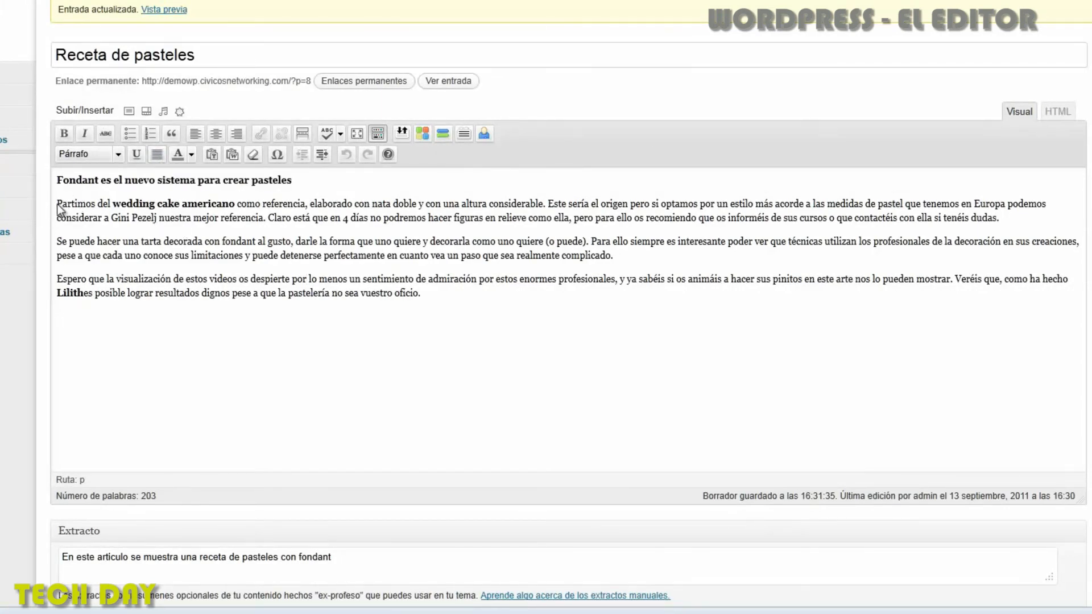
Justify the three paragraphs below the heading "Fondant es el nuevo sistema para crear pasteles"
{"action": "left_click_drag", "start_coordinate": [57, 204], "coordinate": [431, 309]}
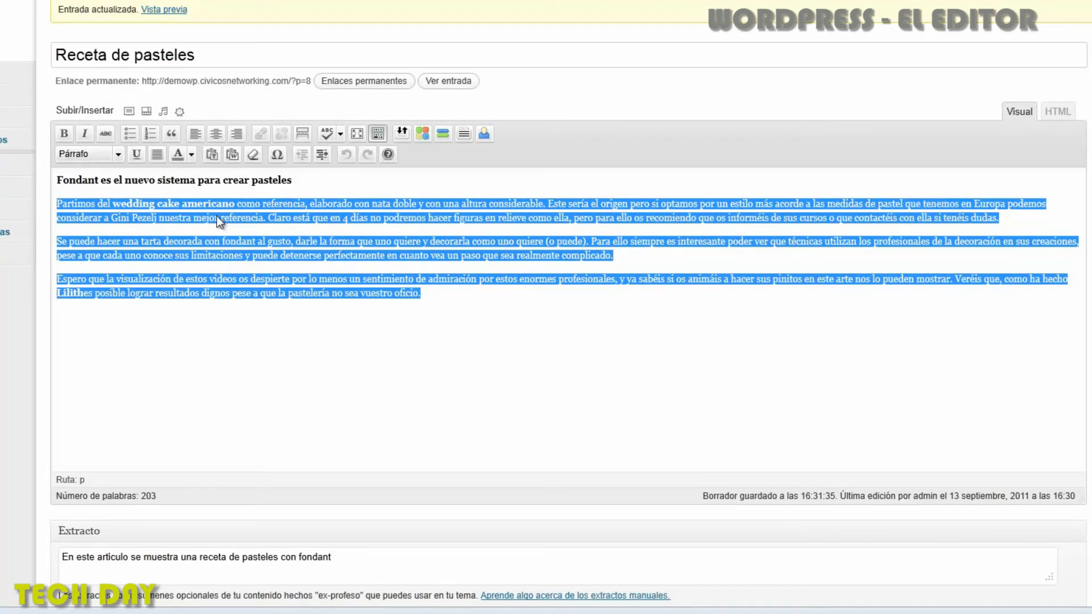
{"action": "left_click", "coordinate": [158, 157]}
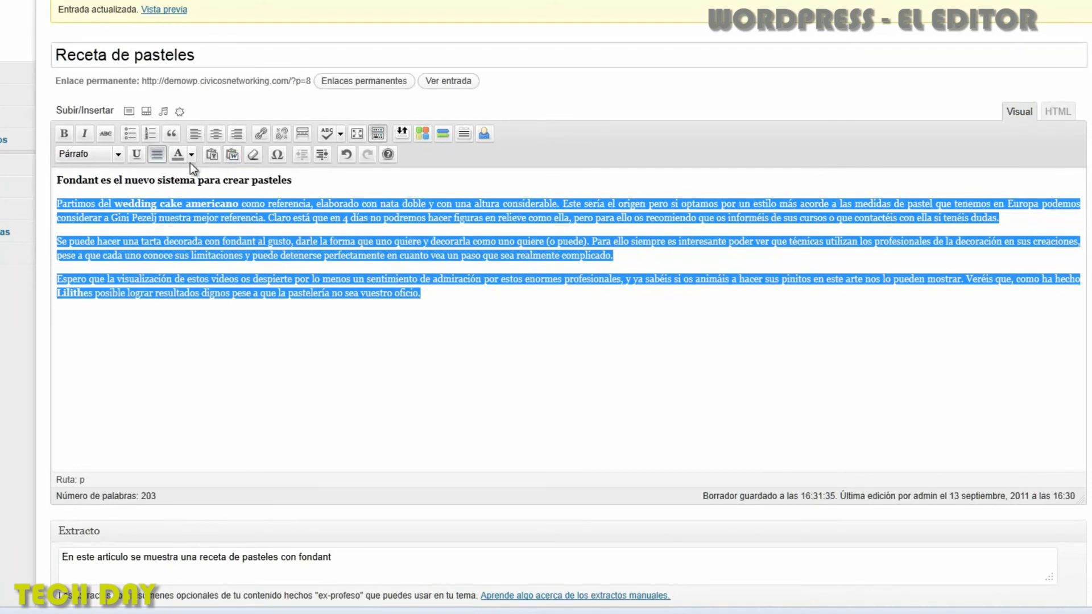
{"action": "left_click", "coordinate": [247, 218]}
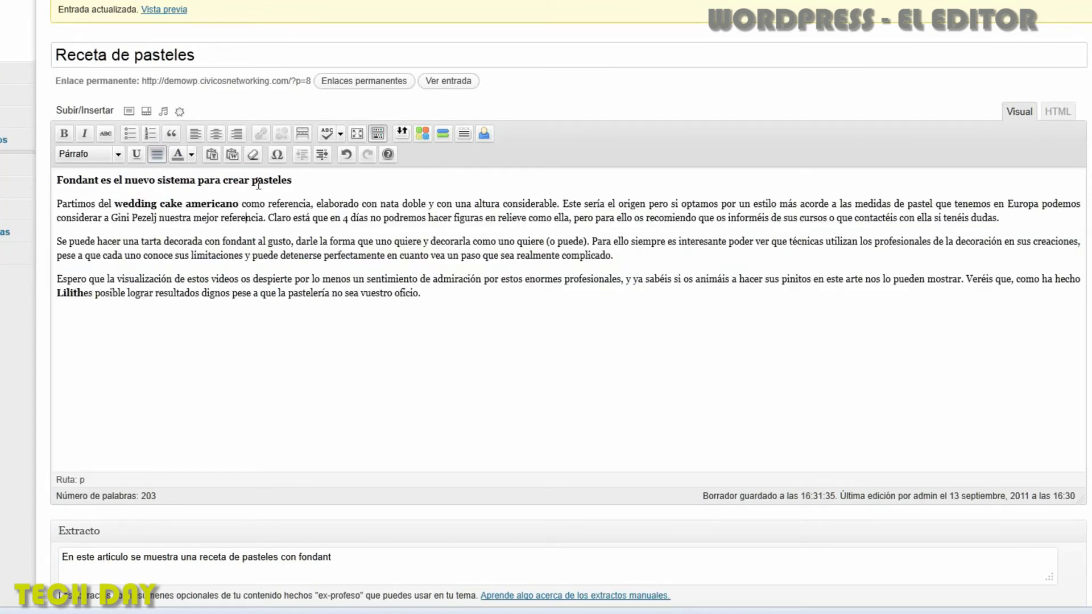
Color the heading "Fondant es el nuevo sistema para crear pasteles" green
{"action": "left_click_drag", "start_coordinate": [315, 179], "coordinate": [43, 179]}
{"action": "left_click", "coordinate": [192, 155]}
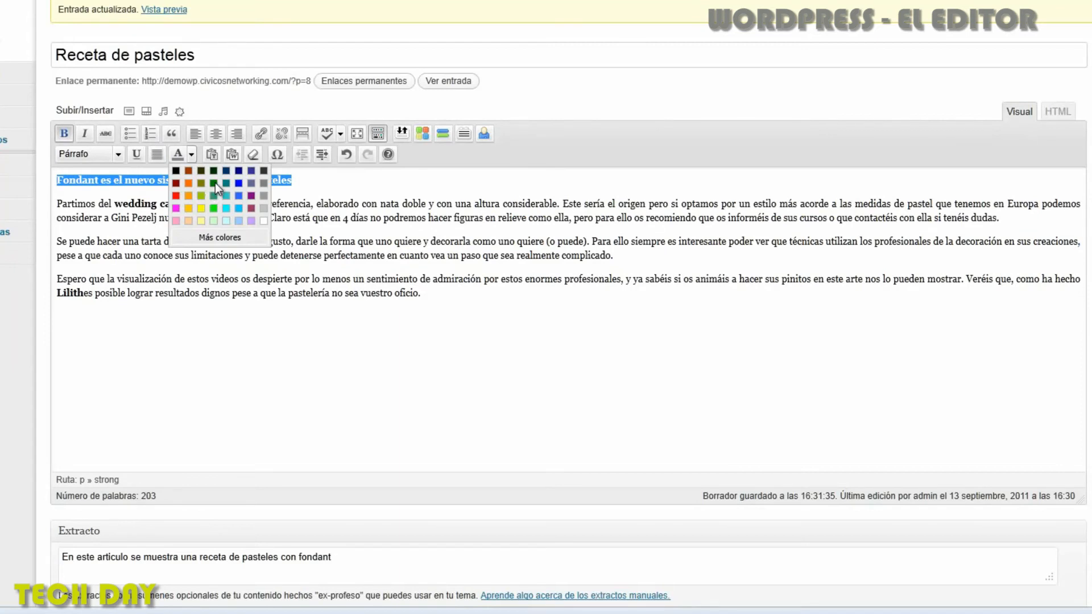
{"action": "left_click", "coordinate": [213, 182]}
{"action": "left_click", "coordinate": [324, 254]}
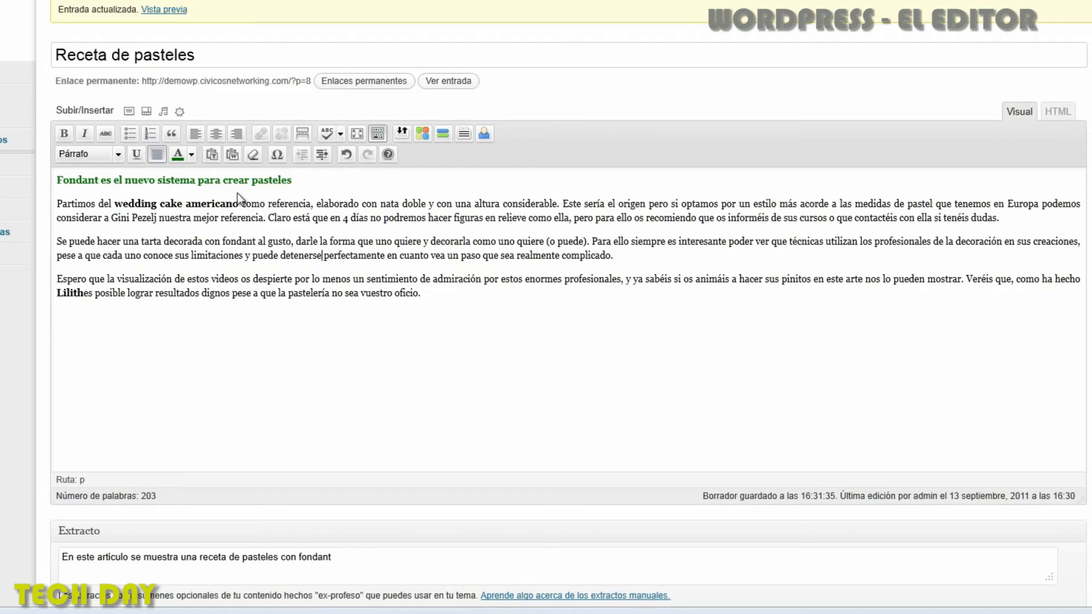
Copy and delete the three paragraphs below the green heading, and reinsert them as plain text with line breaks kept
{"action": "scroll", "coordinate": [458, 300], "scroll_direction": "down", "scroll_amount": 4}
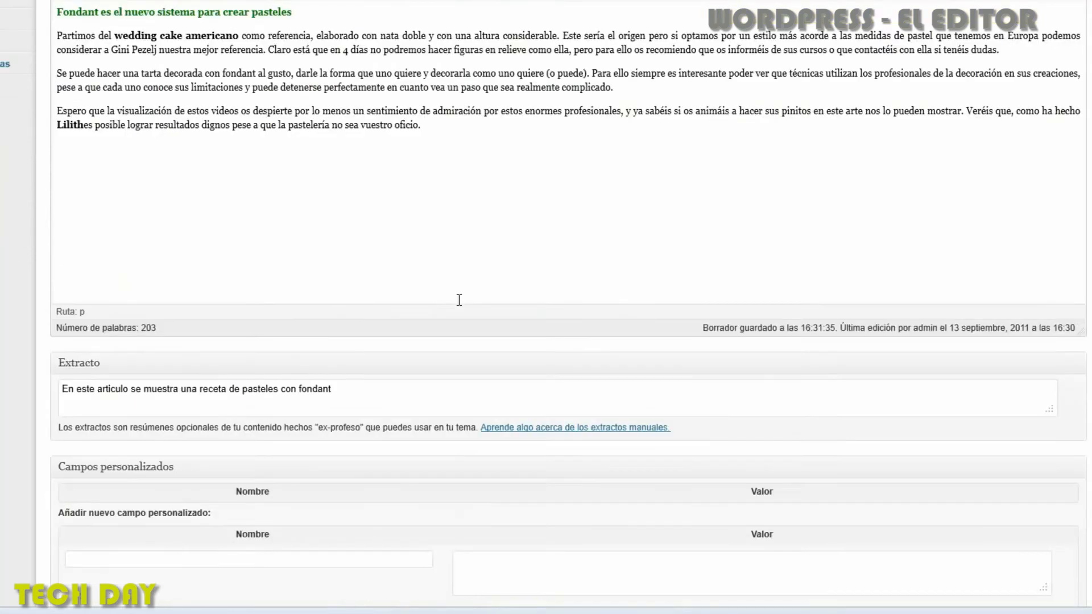
{"action": "scroll", "coordinate": [458, 300], "scroll_direction": "up", "scroll_amount": 4}
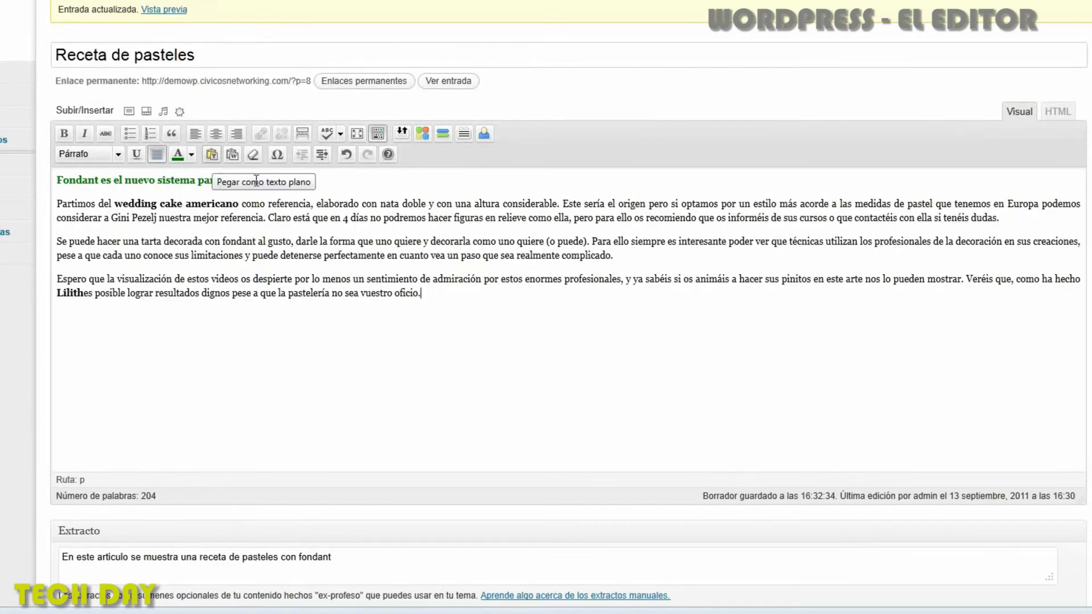
{"action": "left_click_drag", "start_coordinate": [424, 291], "coordinate": [54, 207]}
{"action": "key", "text": "ctrl+c"}
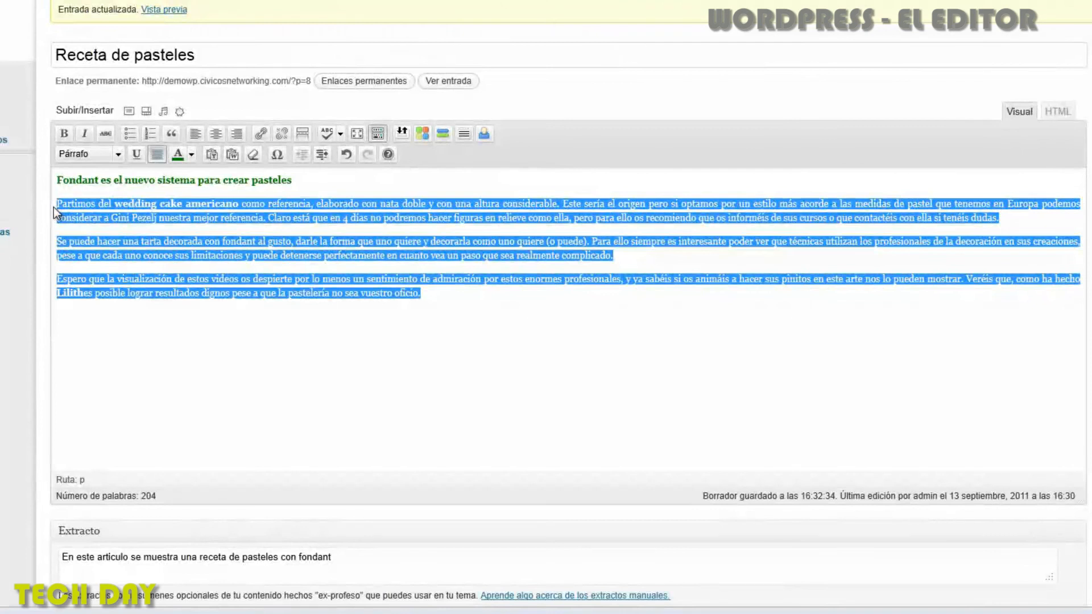
{"action": "key", "text": "BackSpace"}
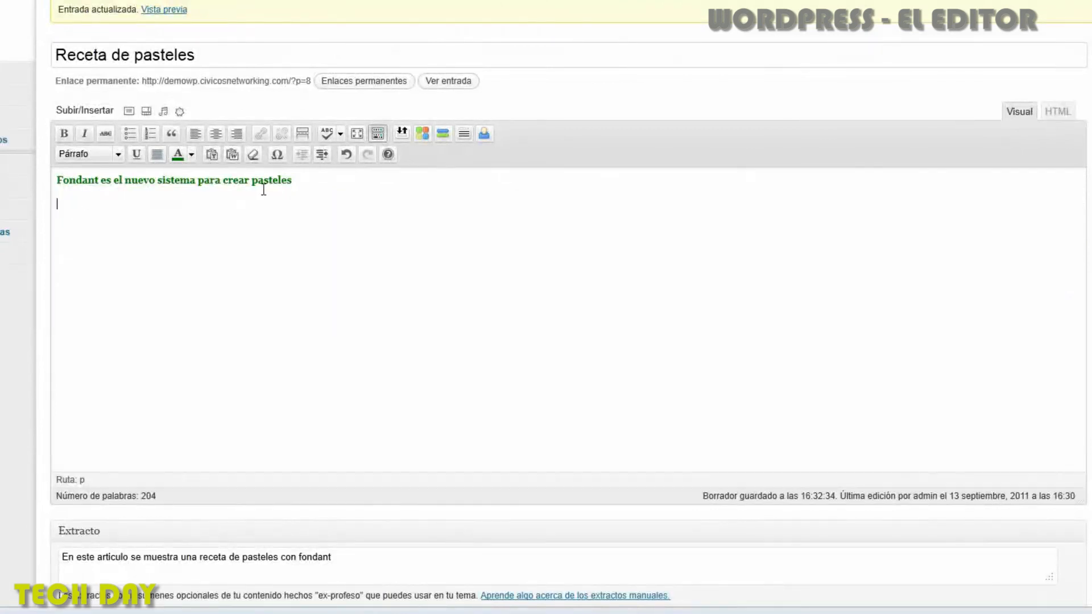
{"action": "left_click", "coordinate": [216, 158]}
{"action": "left_click", "coordinate": [214, 155]}
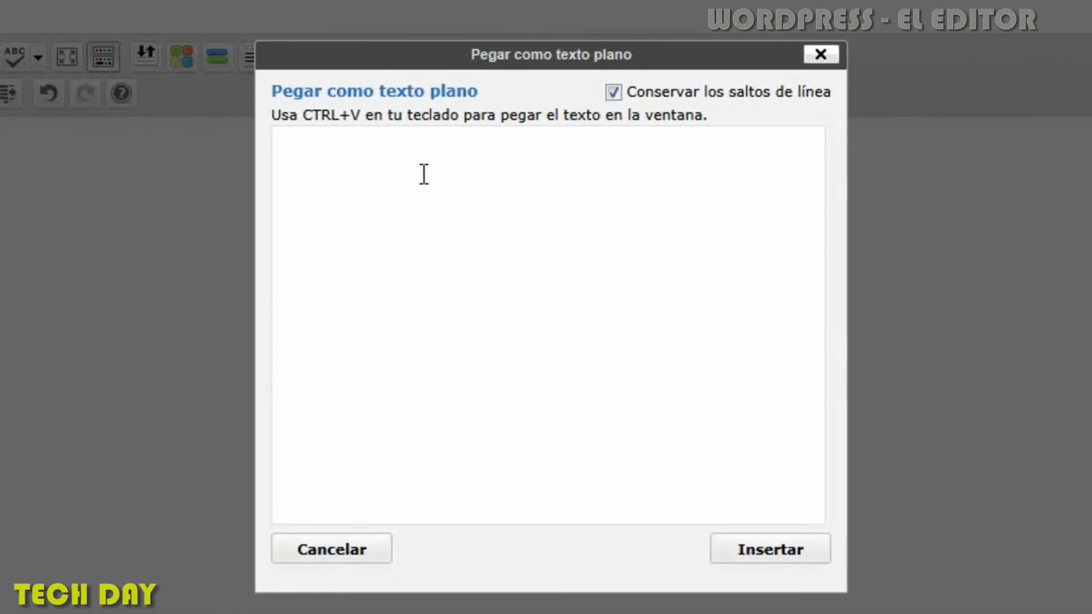
{"action": "key", "text": "ctrl+v"}
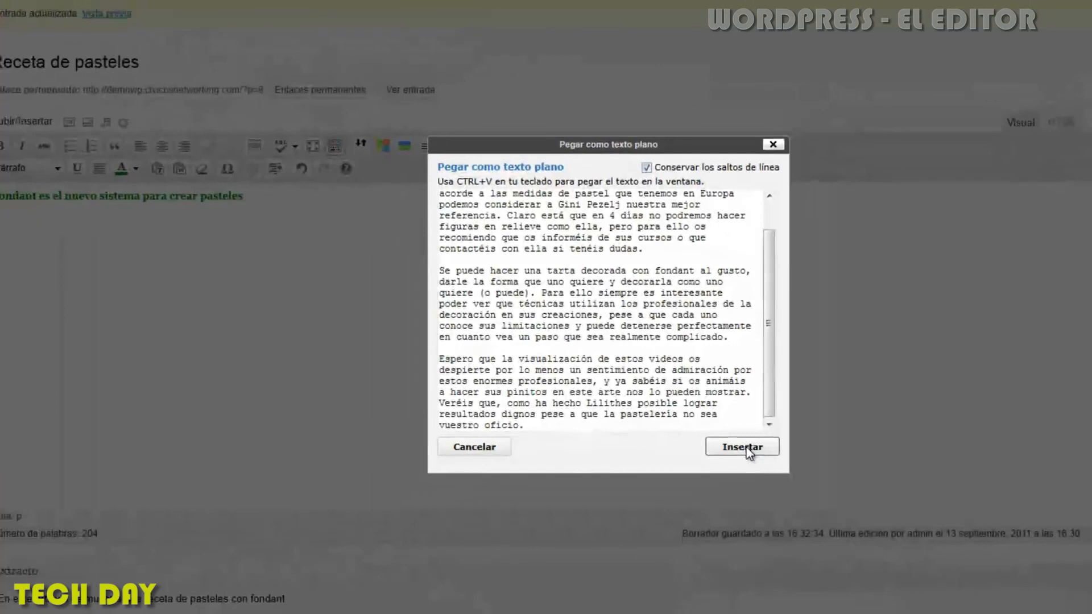
{"action": "left_click", "coordinate": [747, 448]}
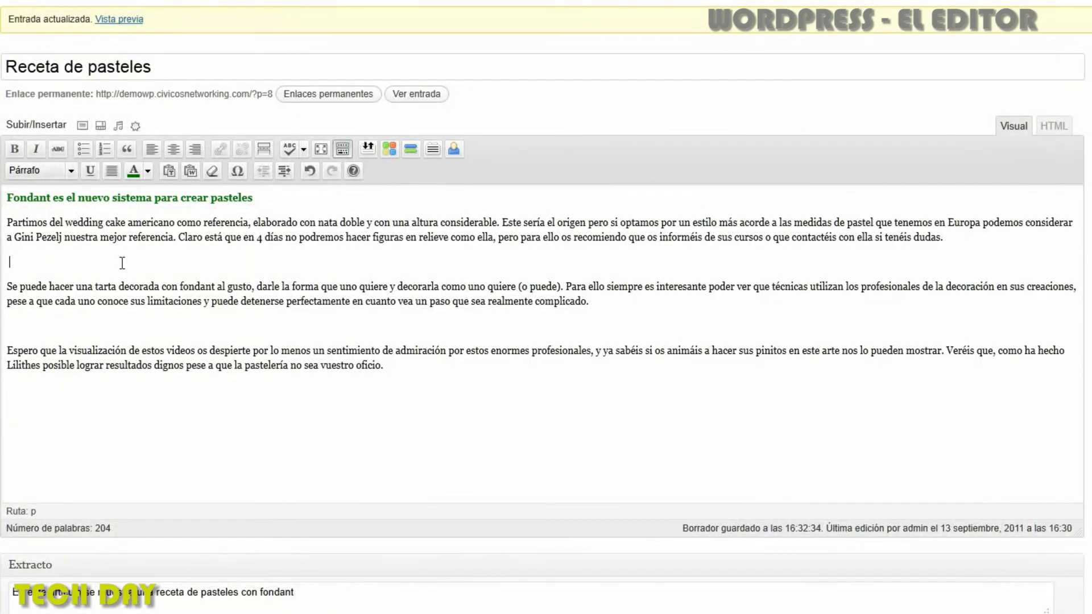
Remove the empty lines between the three pasted paragraphs
{"action": "key", "text": "Delete"}
{"action": "key", "text": "ctrl+End"}
{"action": "key", "text": "Up"}
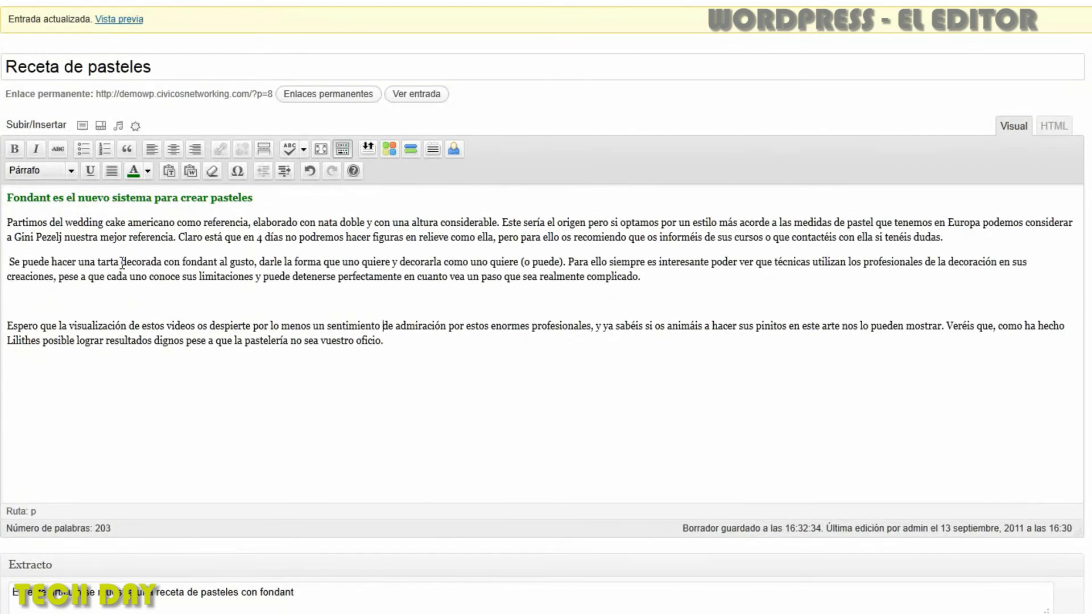
{"action": "key", "text": "Delete"}
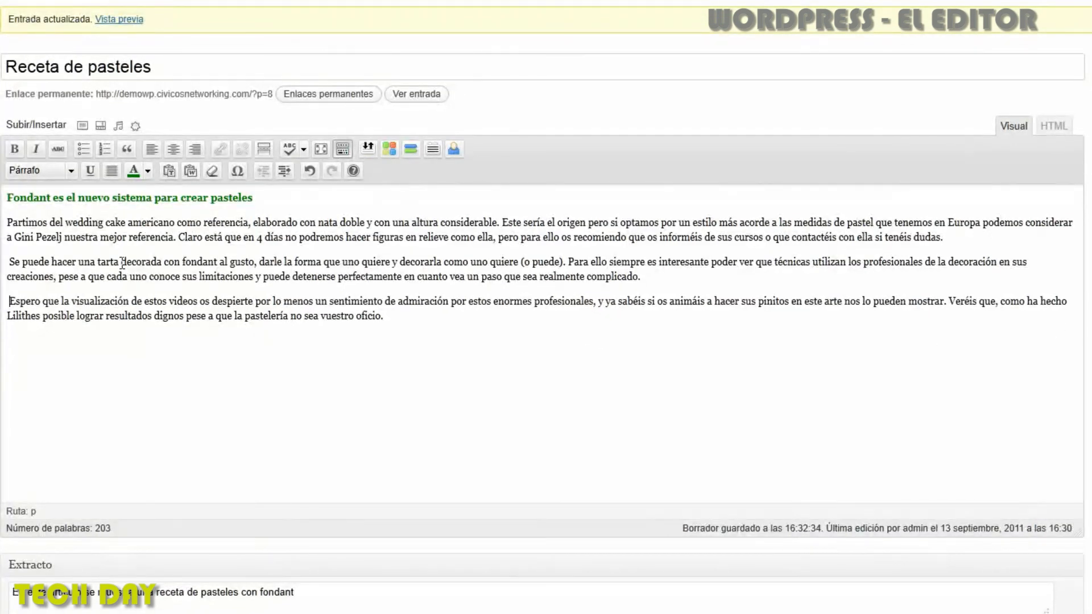
Preview the copied article in the Paste from Word dialog, scroll through it and cancel without inserting it
{"action": "left_click", "coordinate": [196, 170]}
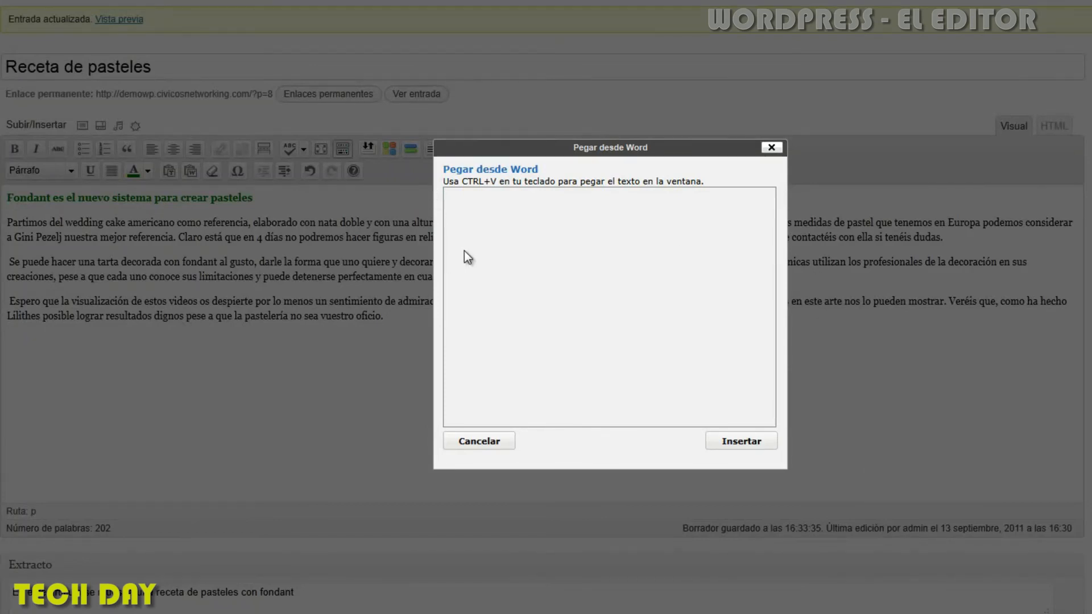
{"action": "key", "text": "ctrl+v"}
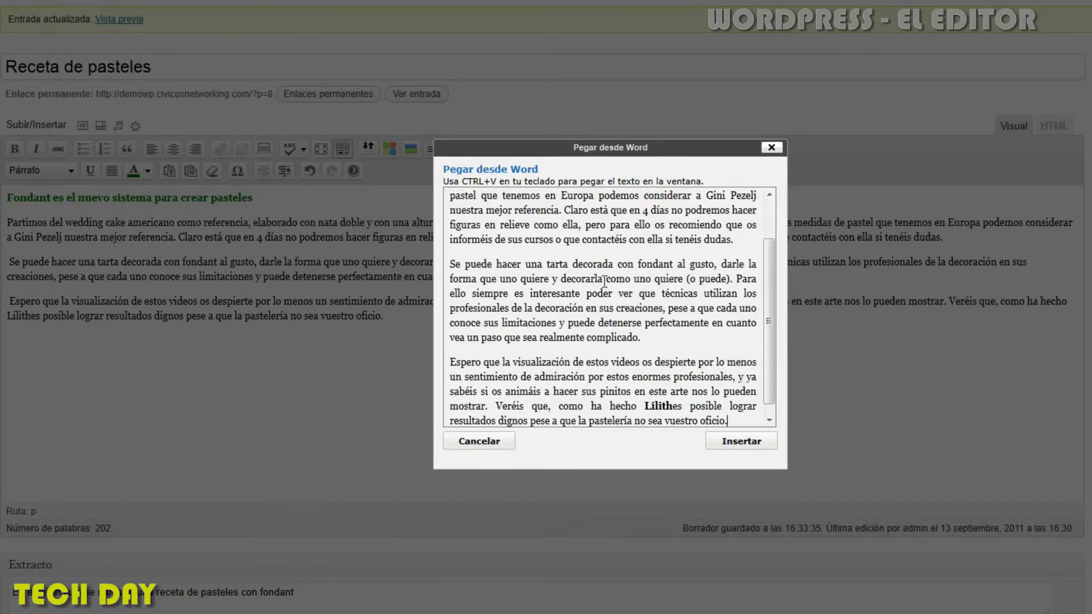
{"action": "scroll", "coordinate": [602, 298], "scroll_direction": "down", "scroll_amount": 1}
{"action": "scroll", "coordinate": [602, 297], "scroll_direction": "up", "scroll_amount": 3}
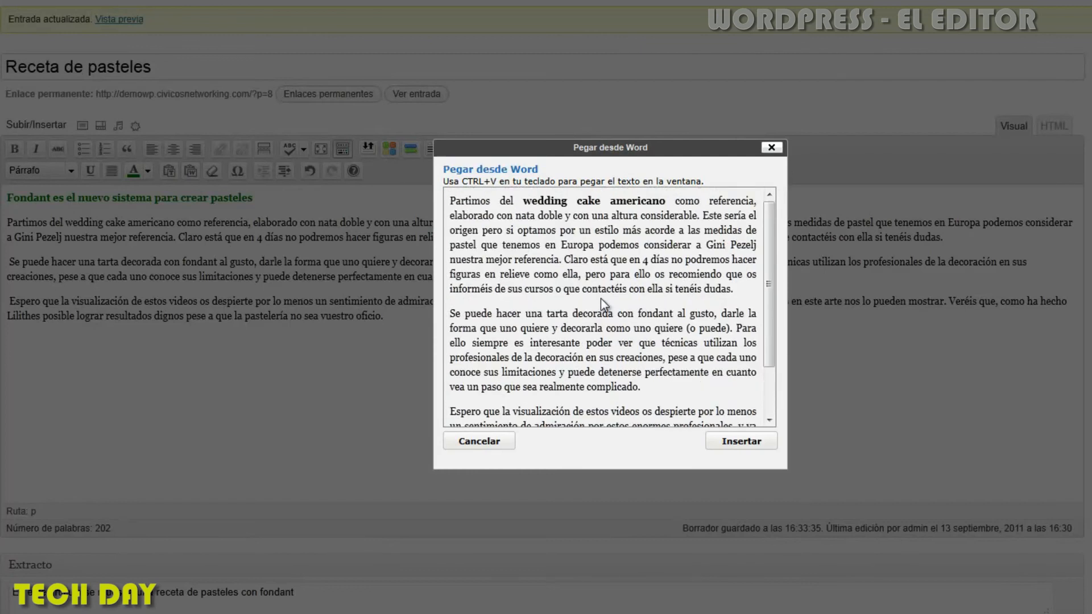
{"action": "scroll", "coordinate": [601, 297], "scroll_direction": "down", "scroll_amount": 3}
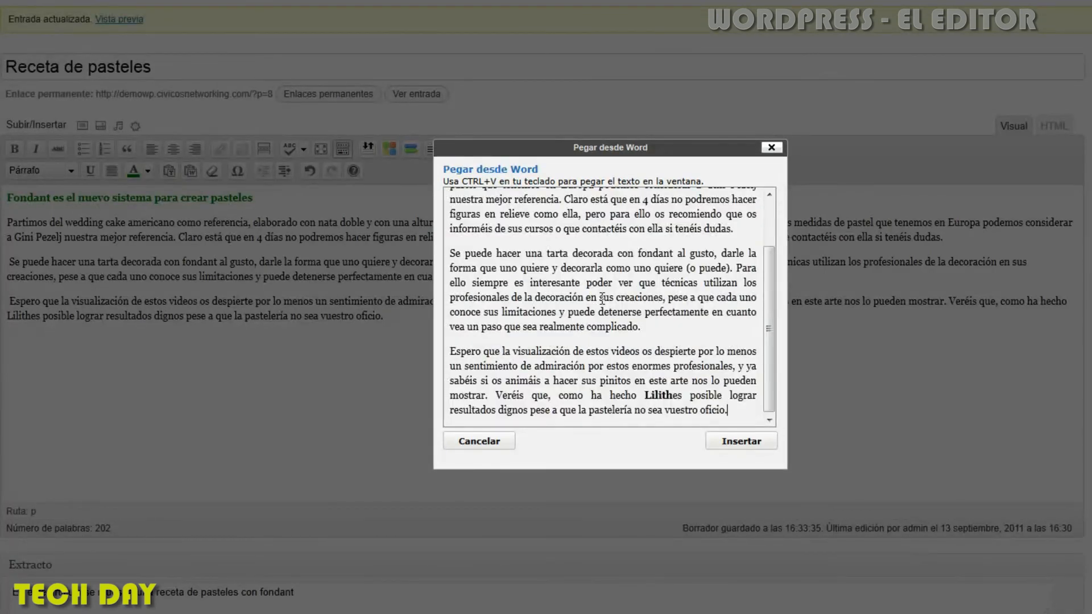
{"action": "left_click", "coordinate": [509, 443]}
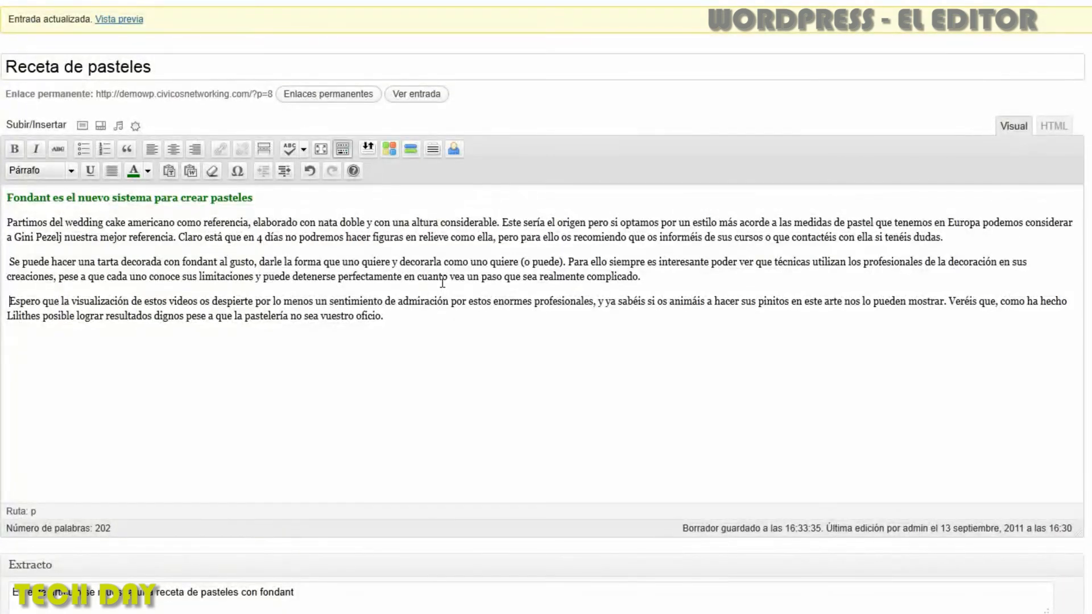
Make the second paragraph's sentence from "Para ello siempre es interesante" to "realmente complicado." bold
{"action": "left_click", "coordinate": [642, 278]}
{"action": "left_click", "coordinate": [555, 263], "text": "shift"}
{"action": "left_click_drag", "start_coordinate": [553, 263], "coordinate": [567, 263]}
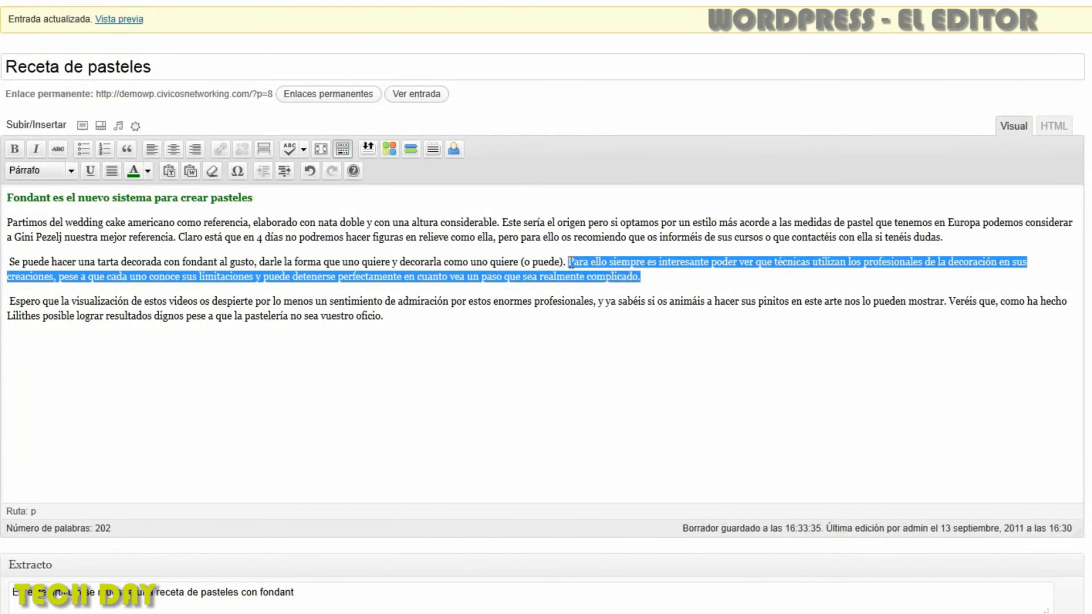
{"action": "left_click", "coordinate": [15, 149]}
{"action": "left_click", "coordinate": [374, 330]}
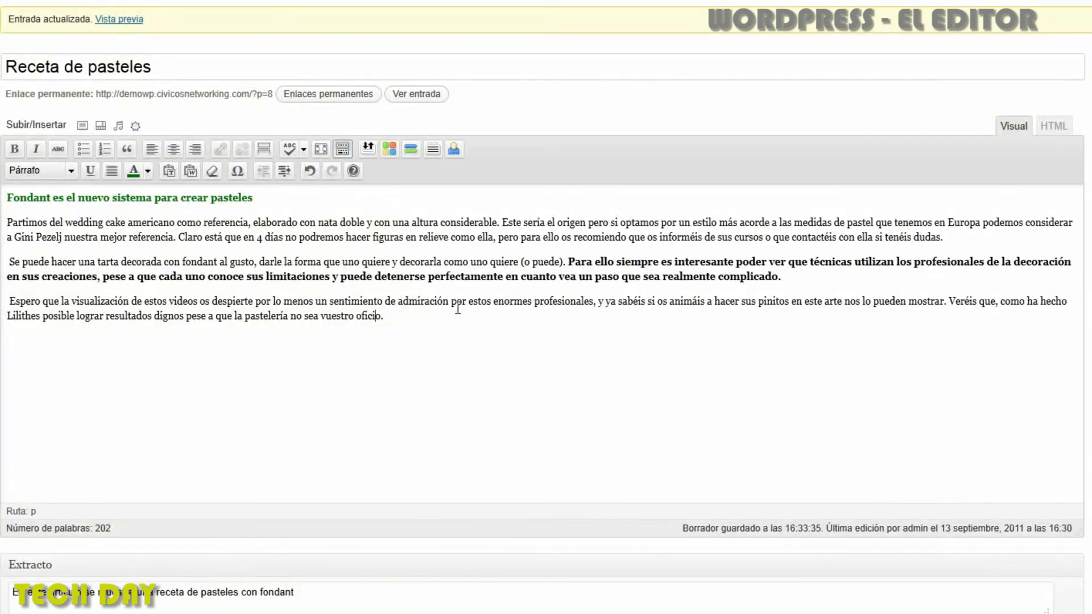
Clear the formatting of all three paragraphs below the heading
{"action": "left_click_drag", "start_coordinate": [408, 319], "coordinate": [8, 221]}
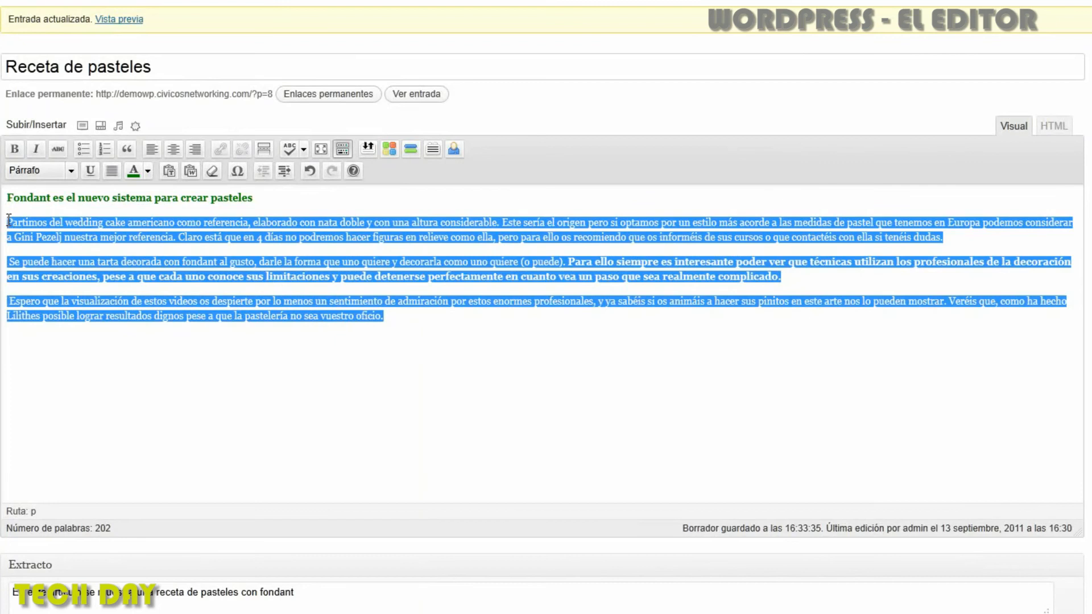
{"action": "left_click", "coordinate": [216, 171]}
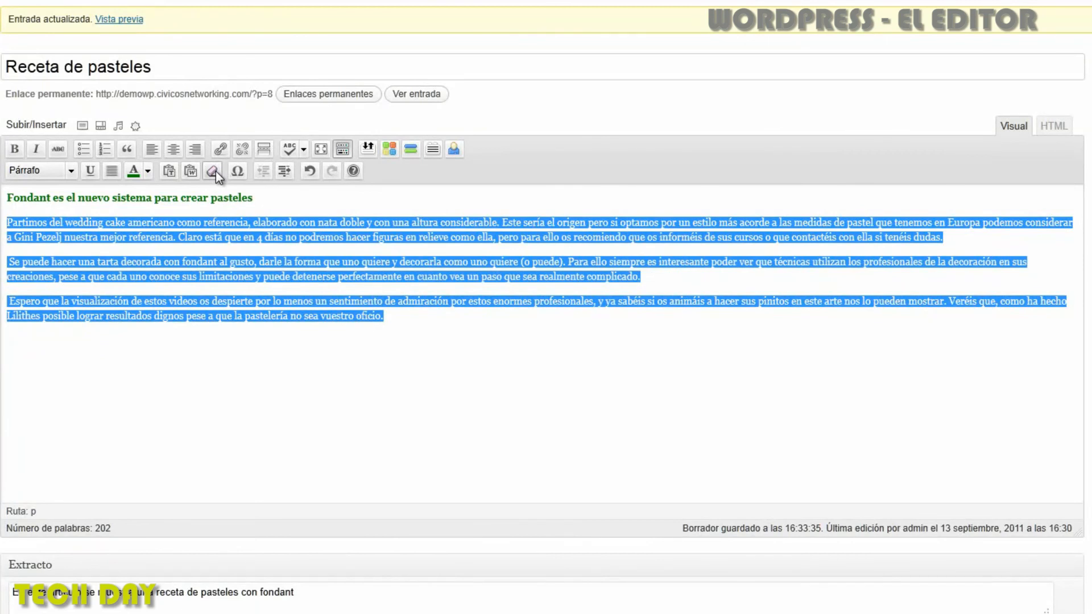
{"action": "left_click", "coordinate": [640, 278]}
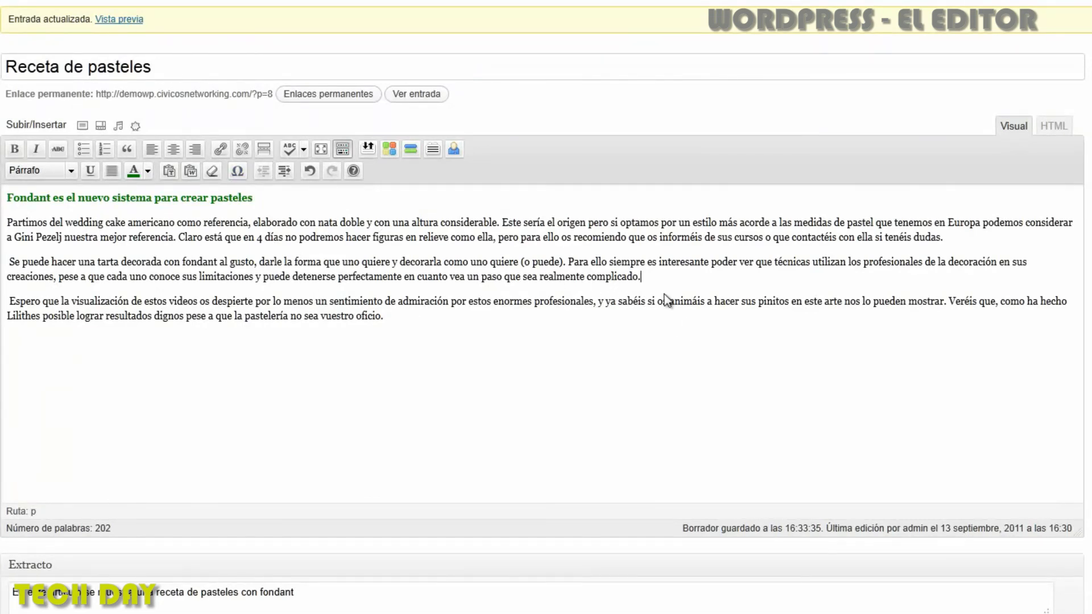
Insert the special character © on a new line below the last paragraph
{"action": "left_click", "coordinate": [426, 319]}
{"action": "key", "text": "Return"}
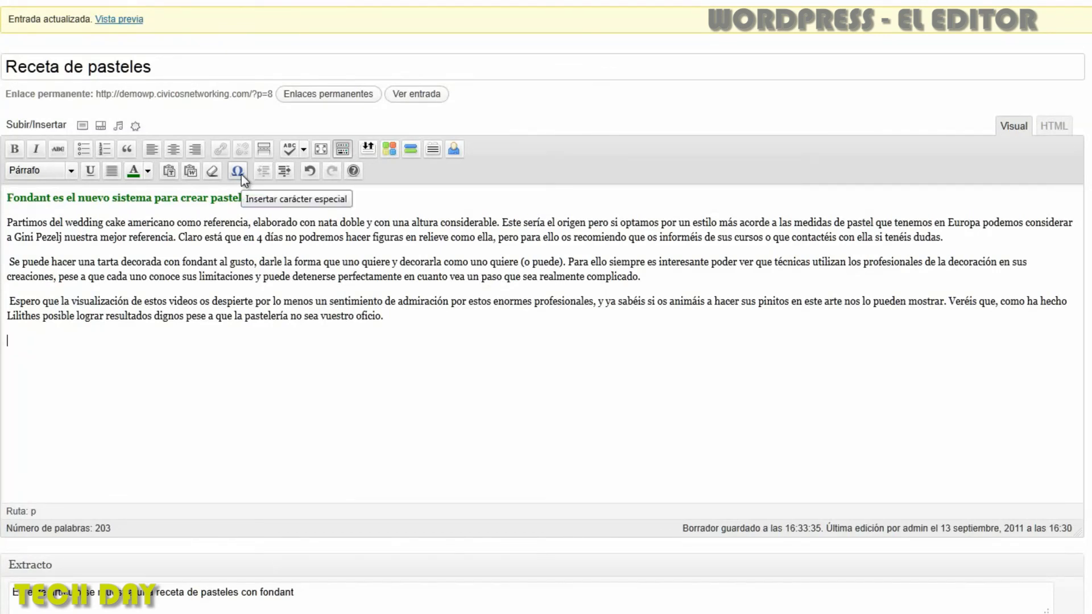
{"action": "left_click", "coordinate": [240, 172]}
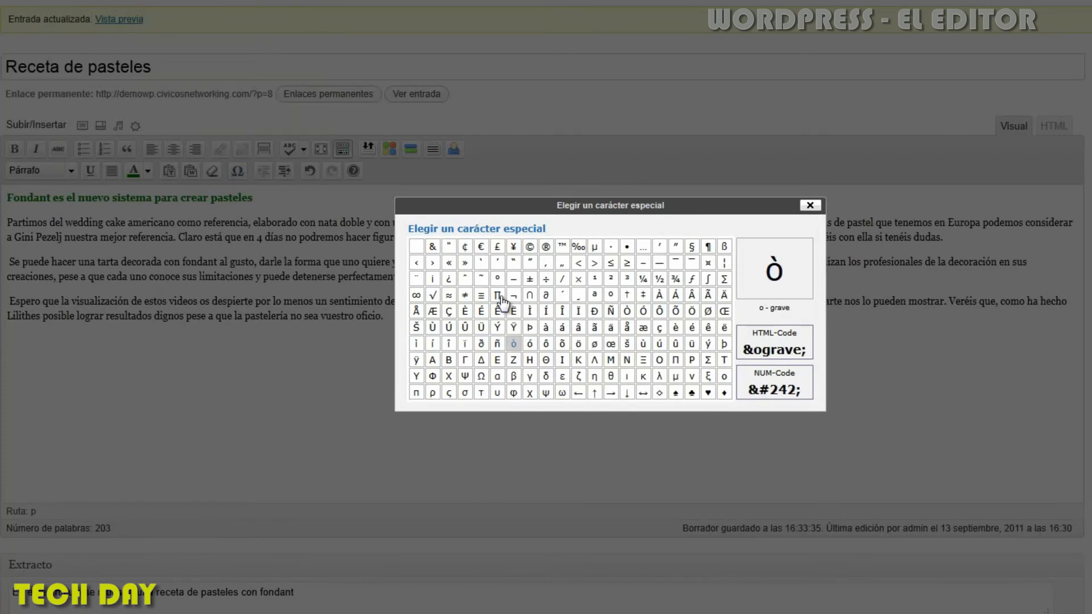
{"action": "left_click", "coordinate": [530, 247]}
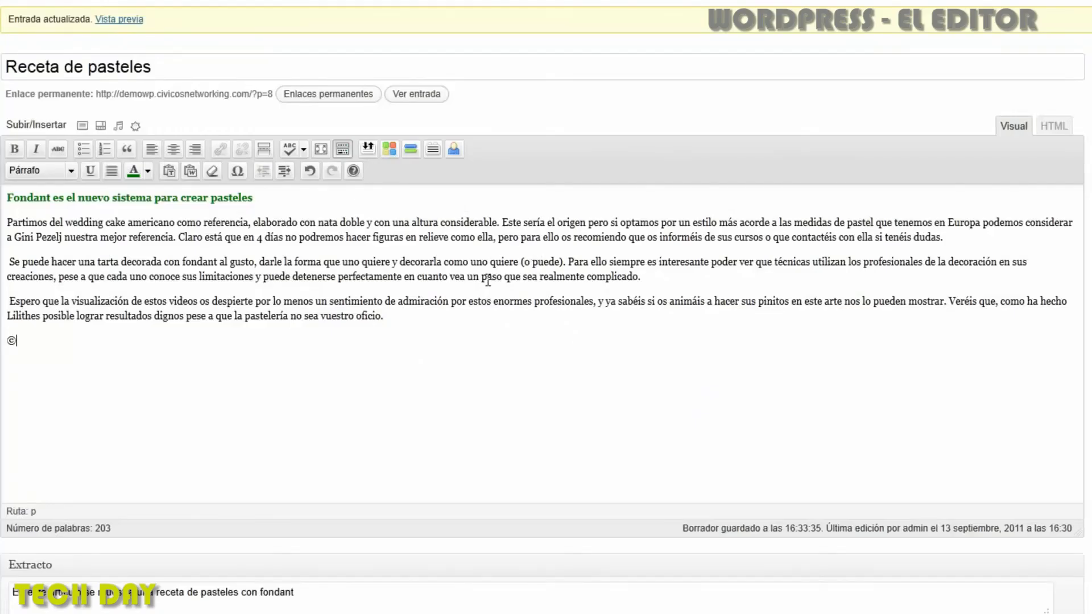
Complete the line after the © symbol with the text "199* mis cosas"
{"action": "type", "text": "19"}
{"action": "type", "text": "99"}
{"action": "type", "text": " me"}
{"action": "key", "text": "BackSpace"}
{"action": "key", "text": "BackSpace"}
{"action": "key", "text": "BackSpace"}
{"action": "key", "text": "BackSpace"}
{"action": "type", "text": "m"}
{"action": "key", "text": "BackSpace"}
{"action": "key", "text": "BackSpace"}
{"action": "type", "text": "* mis cosas"}
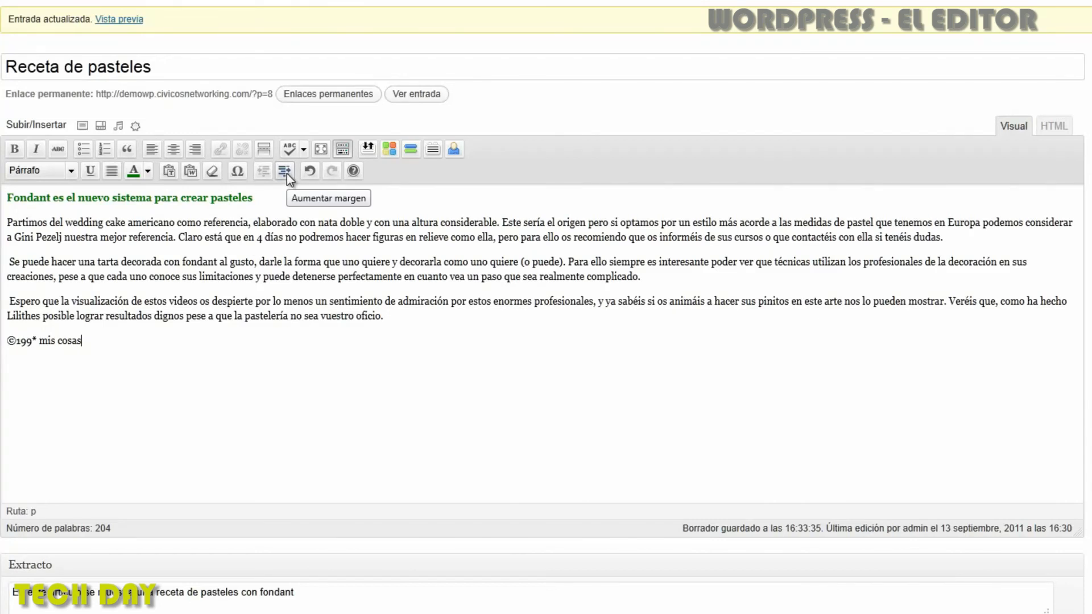
Increase the indentation of the third paragraph, starting "Espero que la visualización", by one level
{"action": "left_click", "coordinate": [105, 338]}
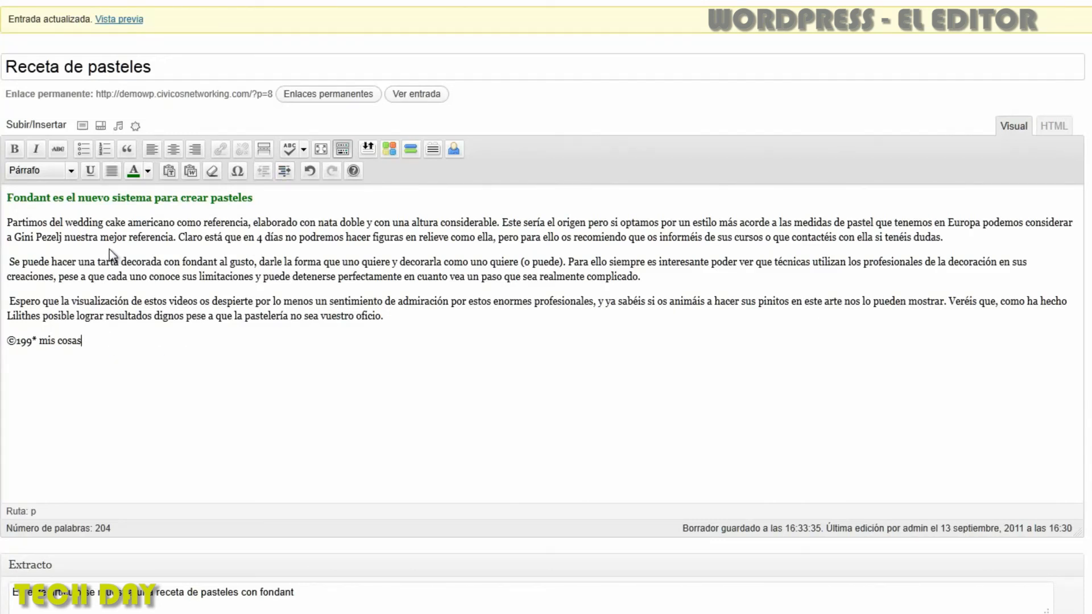
{"action": "left_click", "coordinate": [8, 301]}
{"action": "left_click_drag", "start_coordinate": [47, 300], "coordinate": [389, 323]}
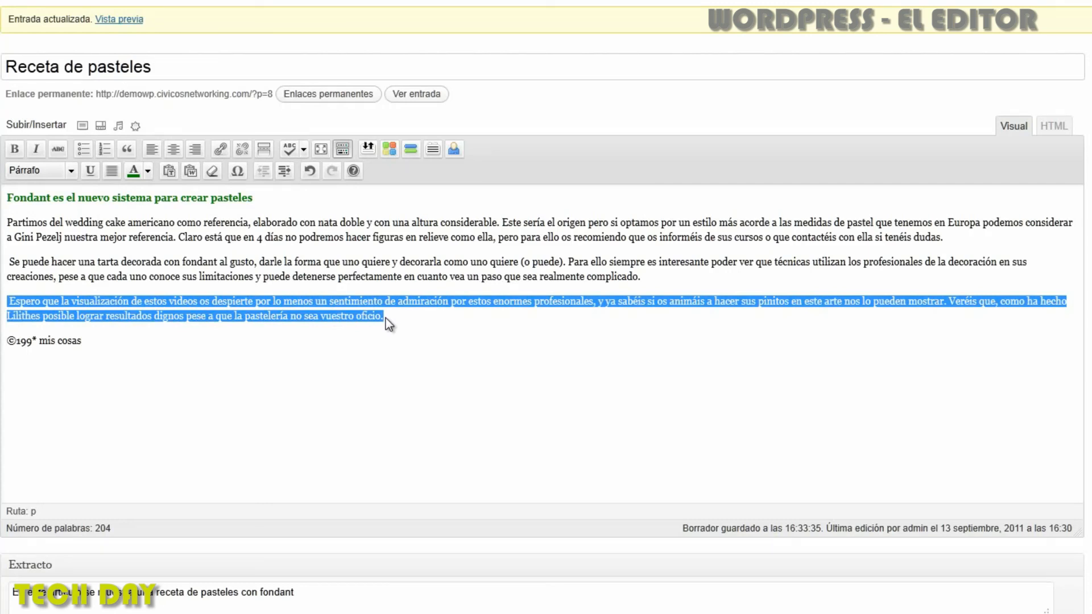
{"action": "left_click", "coordinate": [285, 173]}
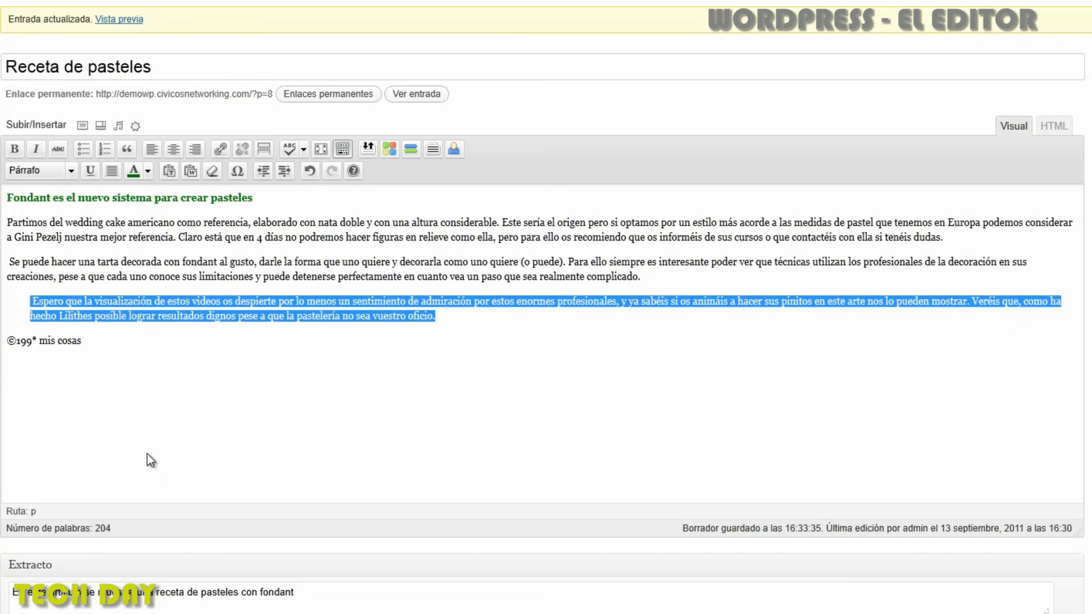
{"action": "scroll", "coordinate": [163, 437], "scroll_direction": "down", "scroll_amount": 5}
{"action": "scroll", "coordinate": [163, 437], "scroll_direction": "up", "scroll_amount": 5}
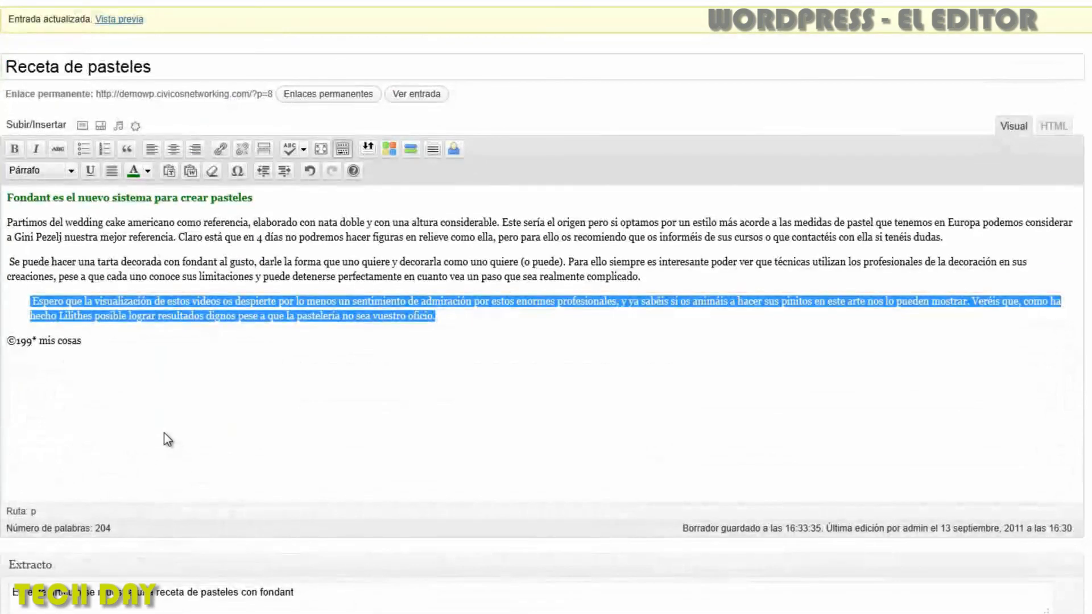
Format the indented third paragraph as a blockquote and decrease its indentation by one level
{"action": "left_click", "coordinate": [125, 150]}
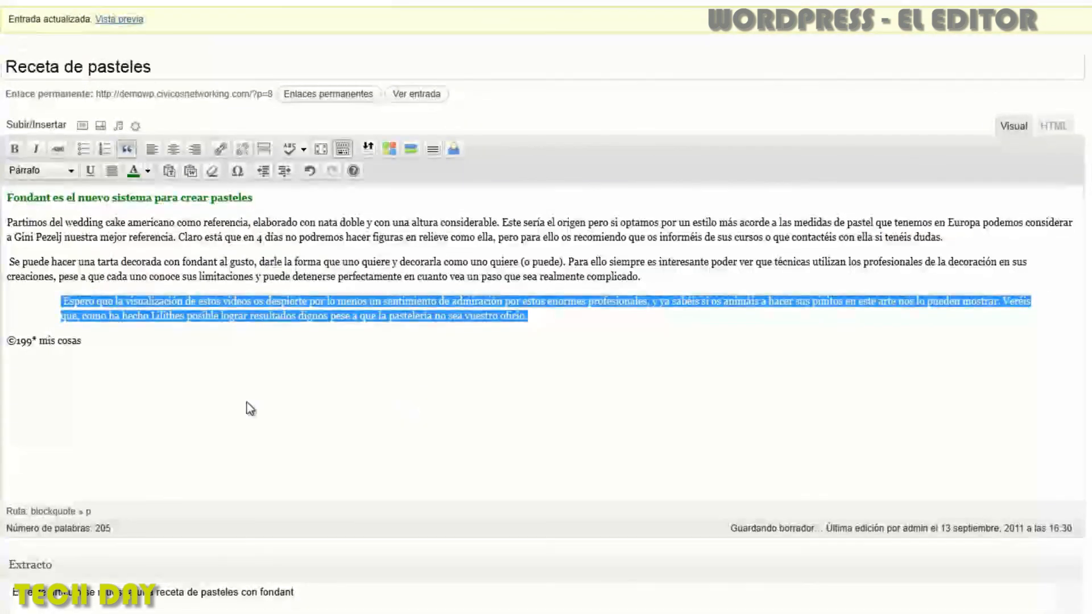
{"action": "left_click", "coordinate": [265, 172]}
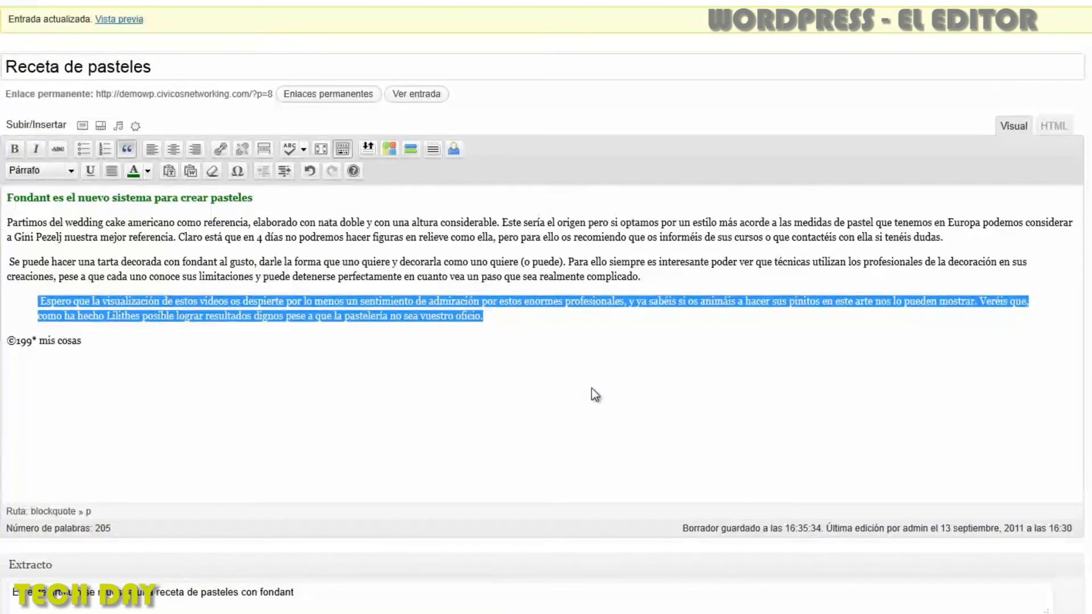
Undo the last three changes to the third paragraph: the indentation decrease, the blockquote and the indentation increase
{"action": "left_click", "coordinate": [310, 172]}
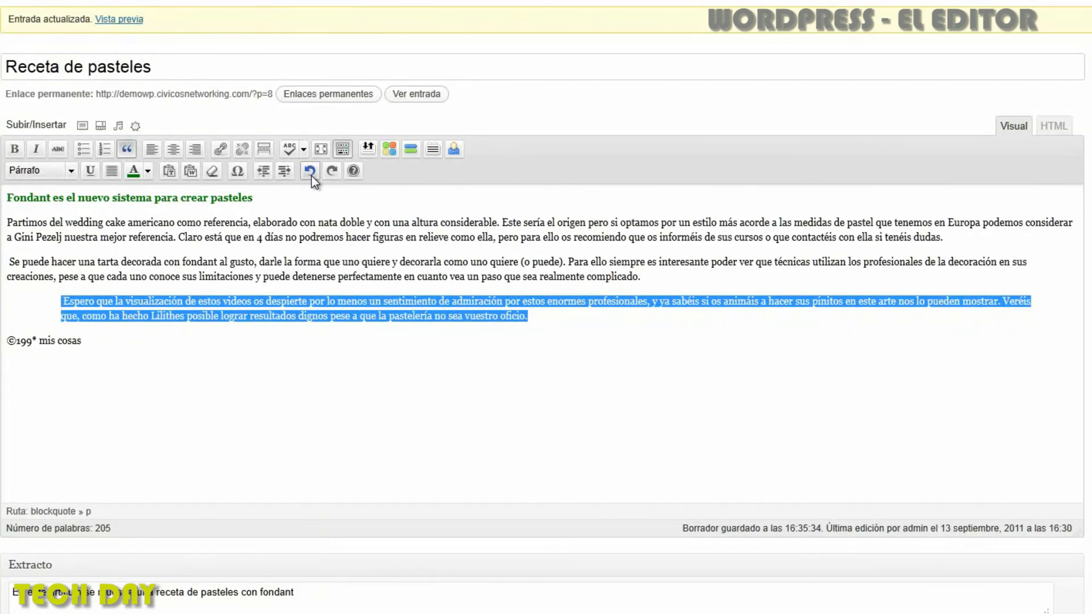
{"action": "left_click", "coordinate": [310, 172]}
{"action": "left_click", "coordinate": [310, 172]}
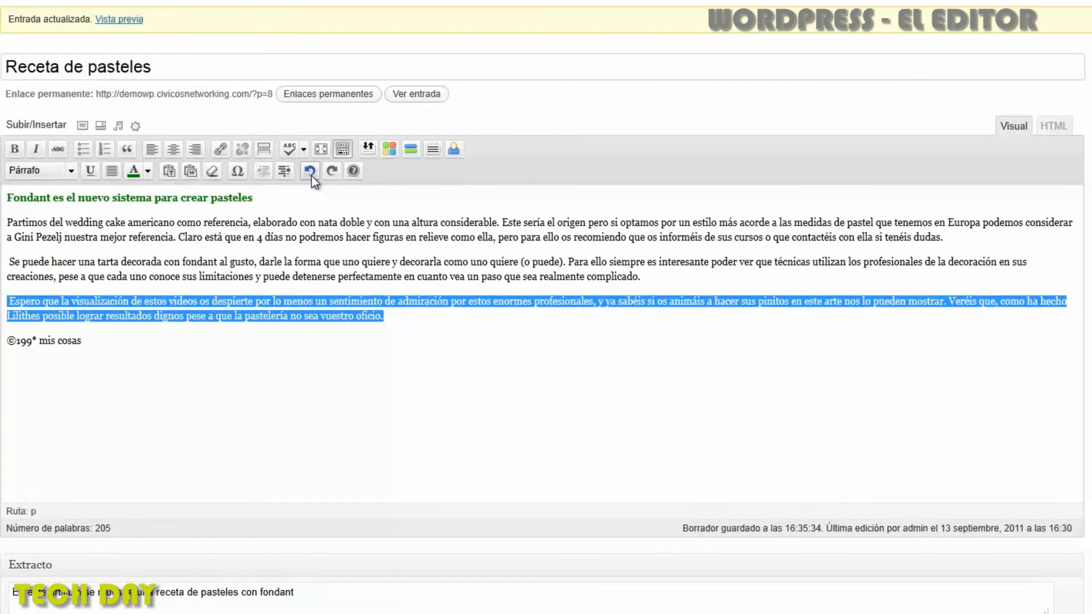